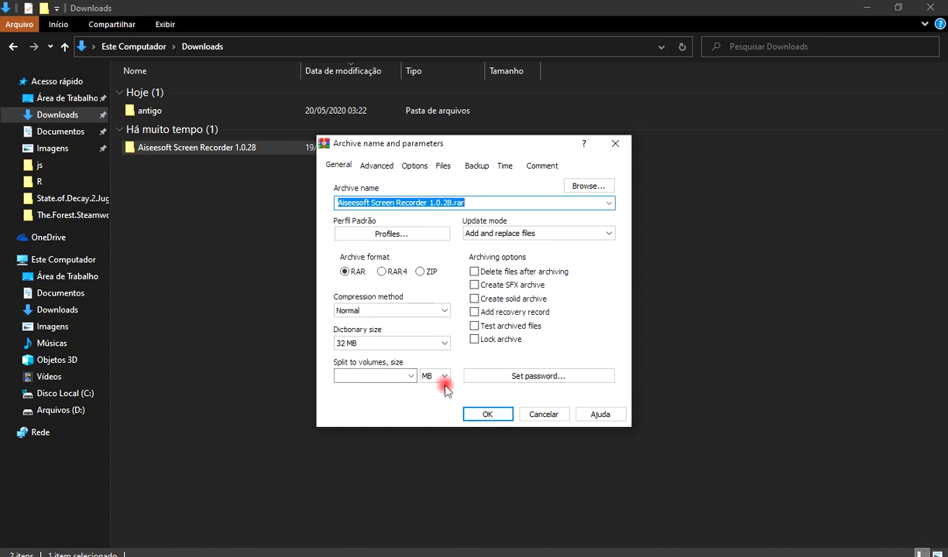
Step: Create the RAR archive of the Aiseesoft Screen Recorder 1.0.28 folder, leaving the split volume size empty
left_click(412, 376)
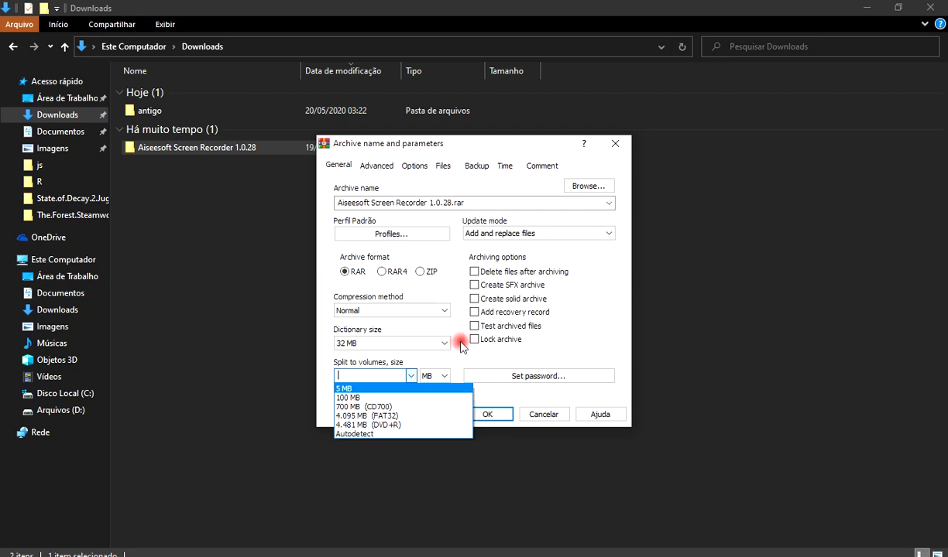
left_click(457, 348)
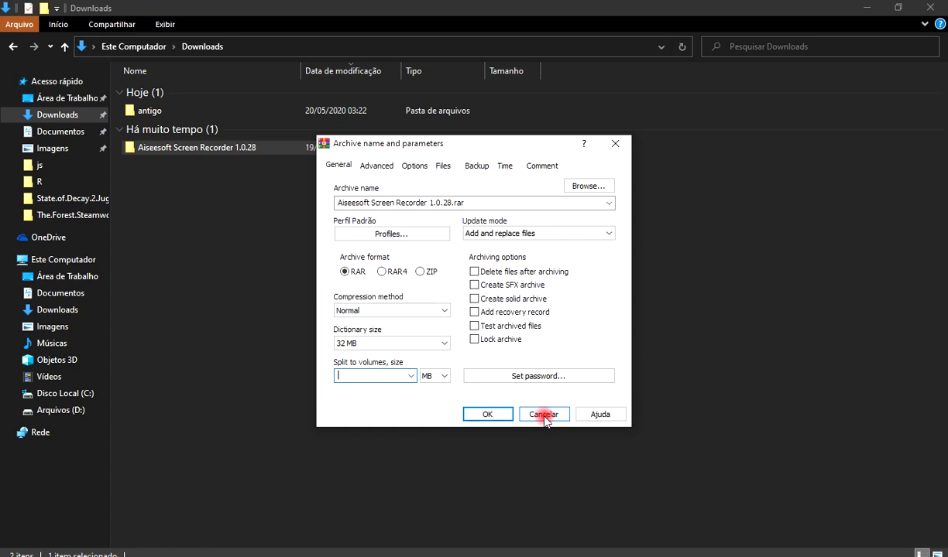
left_click(485, 415)
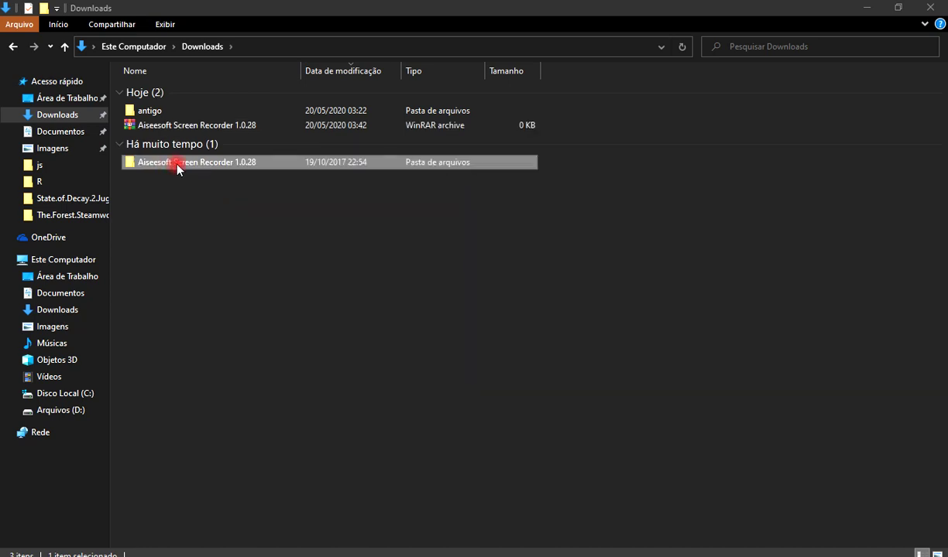
Step: Try to extract the Aiseesoft Screen Recorder 1.0.28 archive into the current folder, cancelling at the file replacement request
left_click(182, 125)
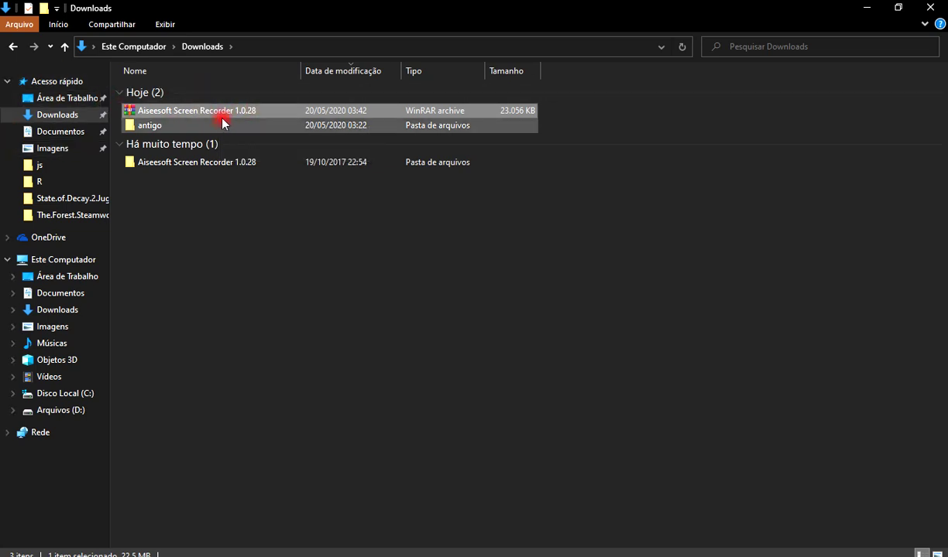
right_click(226, 111)
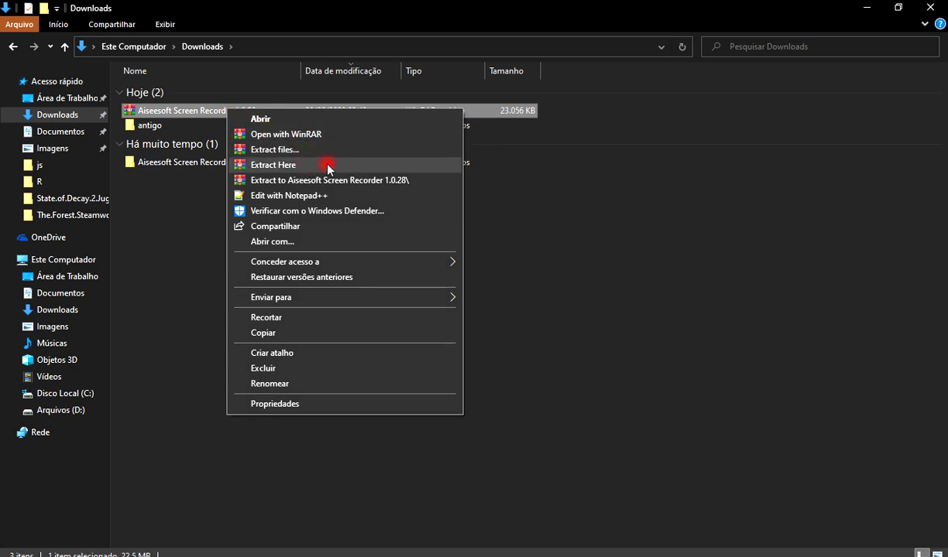
left_click(316, 165)
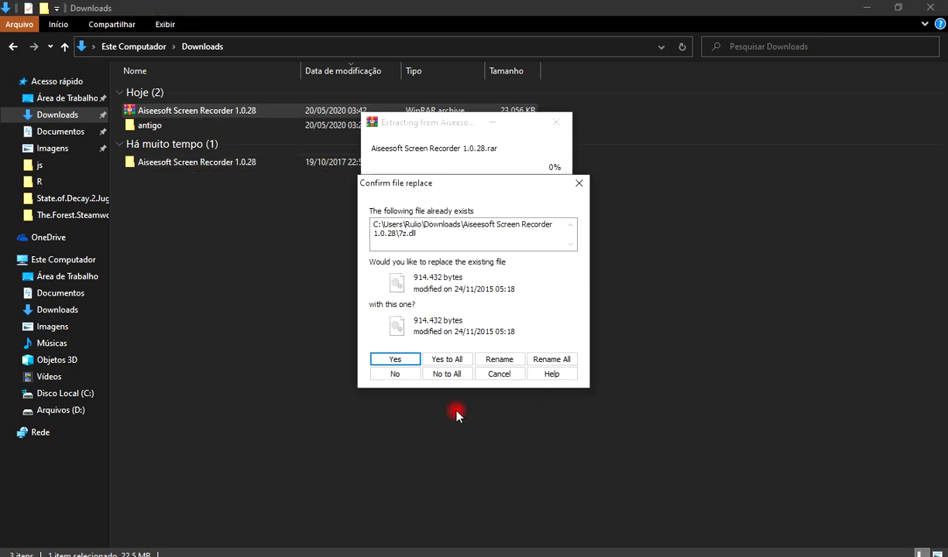
left_click(499, 374)
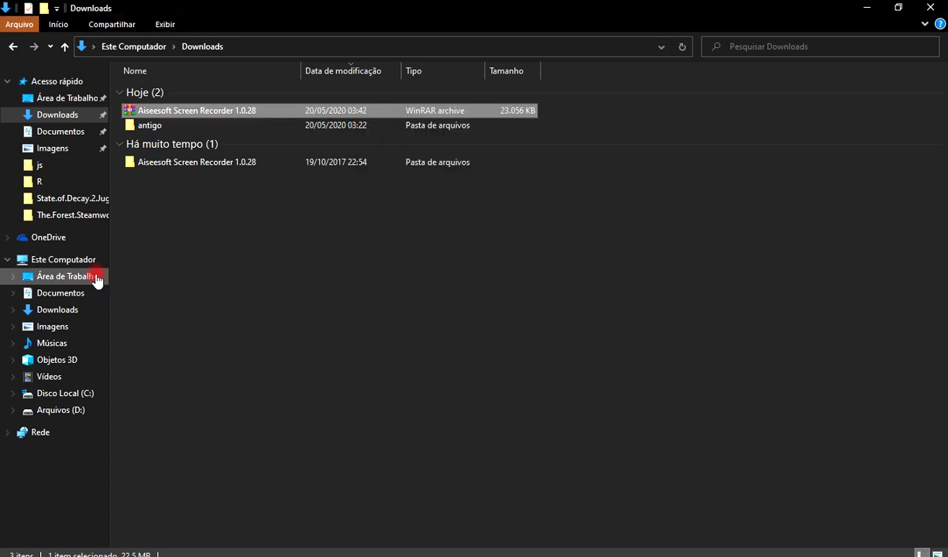
Step: Close the Downloads folder window, switch to Chrome and search Google for "avast"
left_click(930, 8)
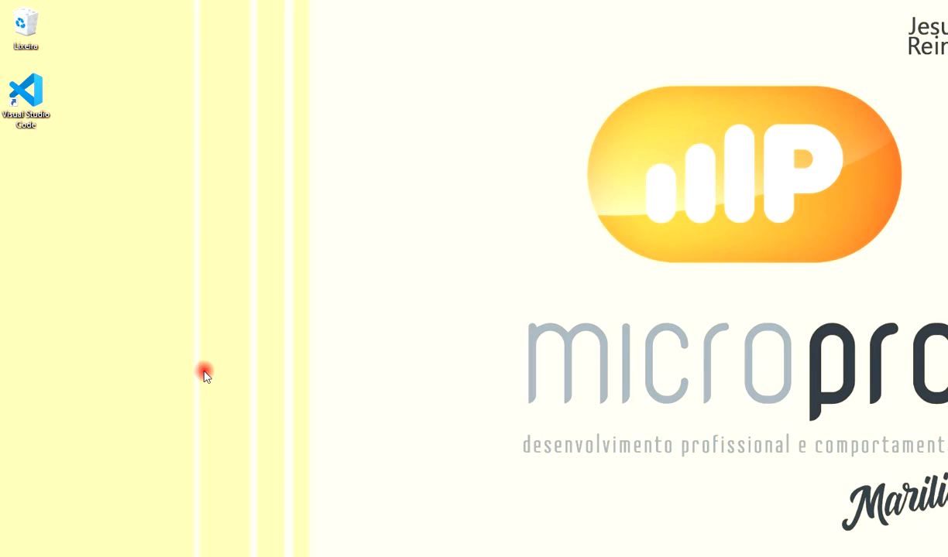
key("alt+Tab")
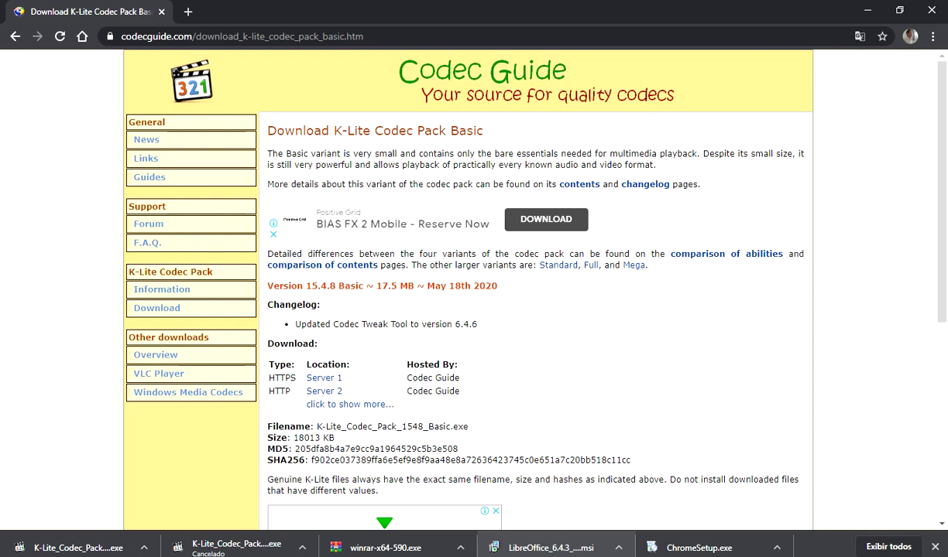
left_click(535, 547)
left_click_drag(414, 549, 391, 550)
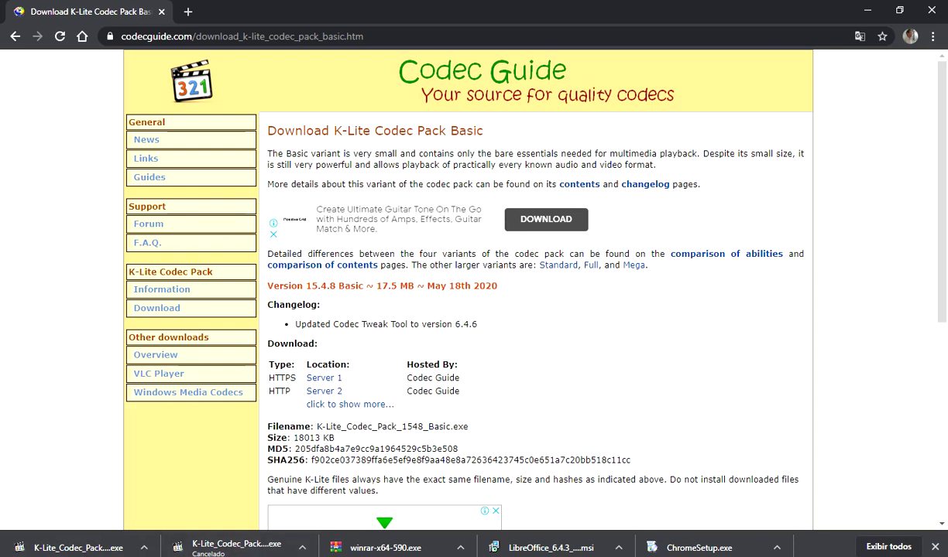
left_click(212, 36)
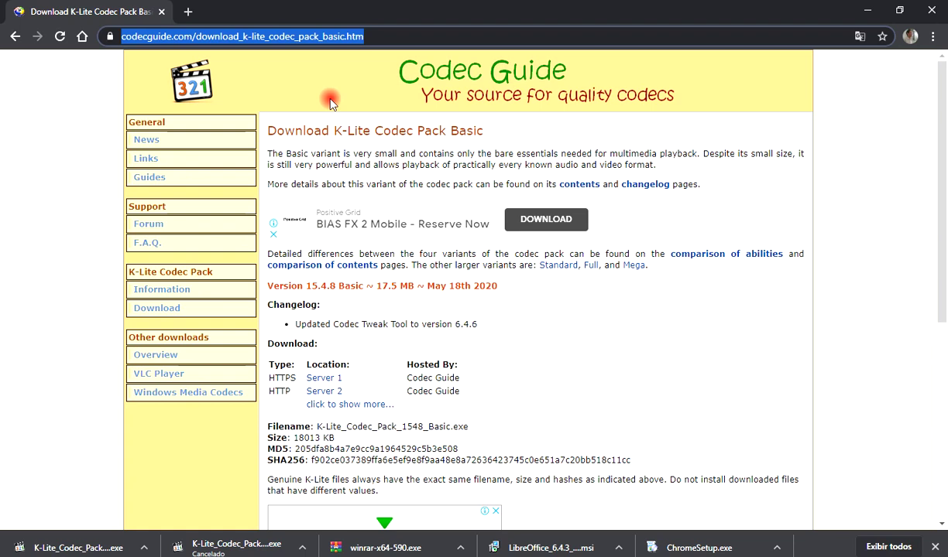
type("avast")
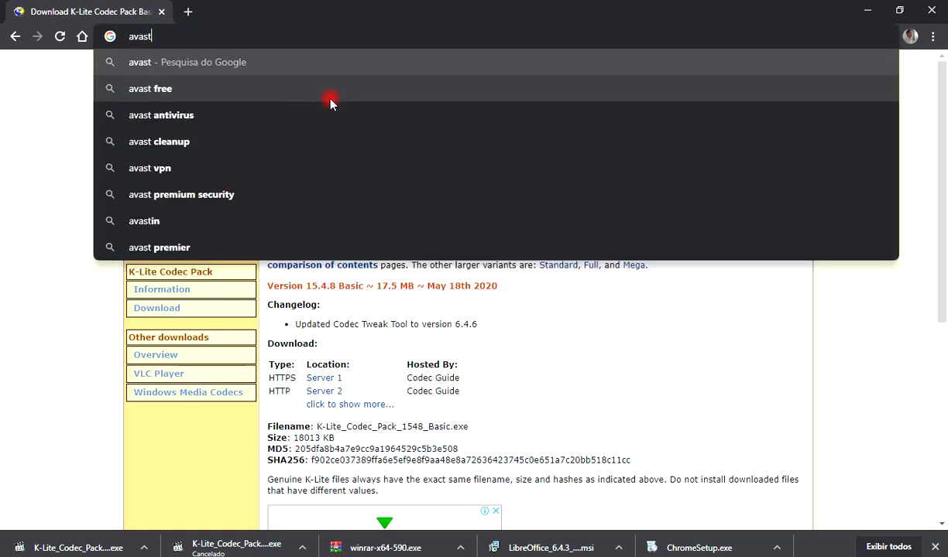
key("Return")
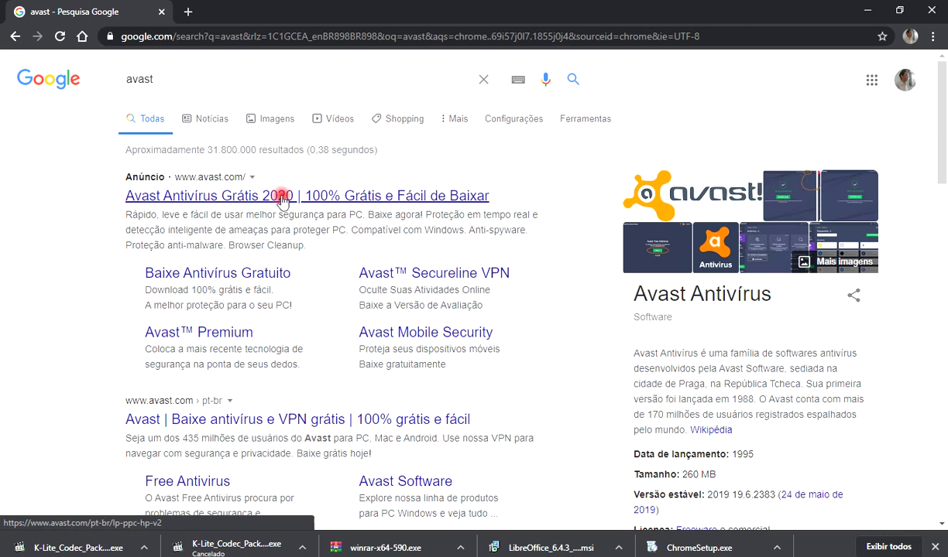
Step: Open the sponsored Avast Antivírus Grátis result and download the free antivirus installer
left_click(281, 200)
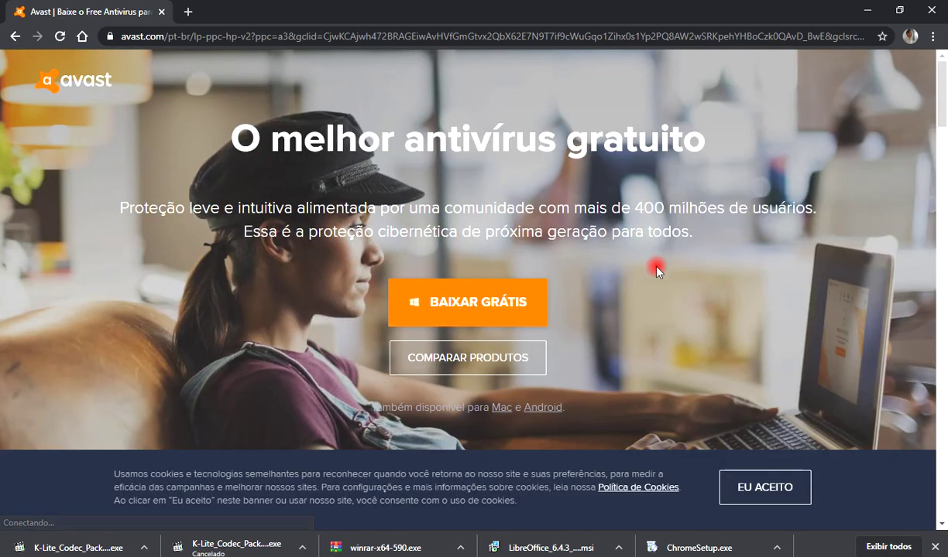
left_click(511, 308)
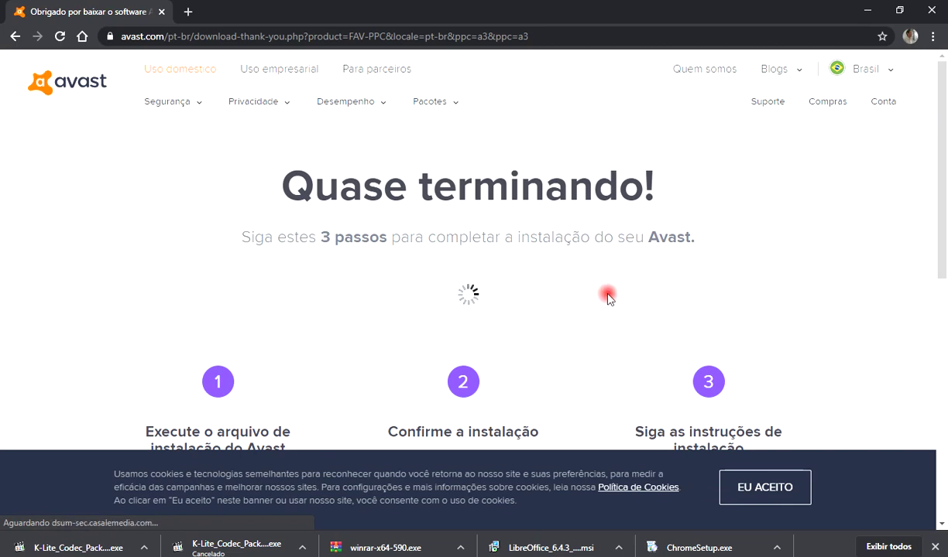
scroll(878, 312, "down", 1)
scroll(878, 312, "down", 1)
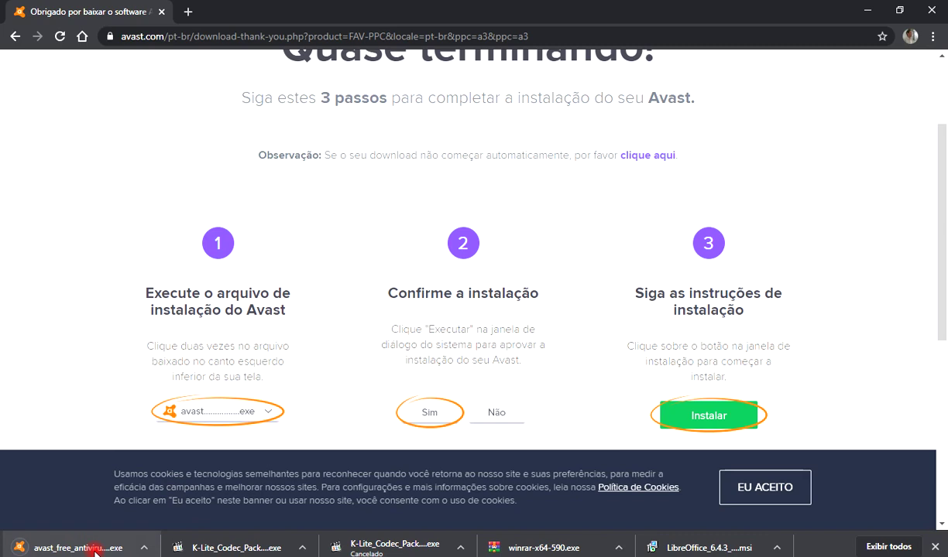
Step: Run the downloaded Avast installer, deselect installing Avast Secure Browser, and quit the setup without installing
left_click(111, 548)
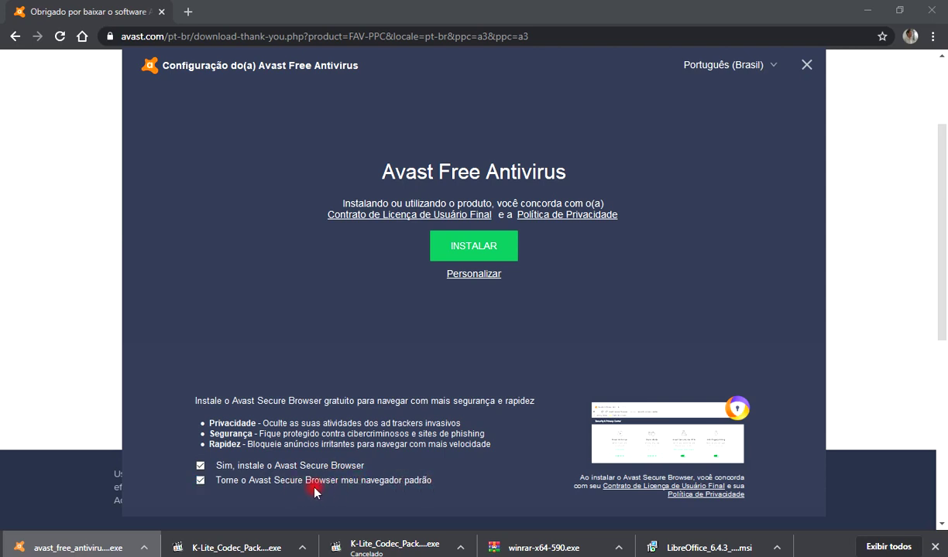
left_click(200, 467)
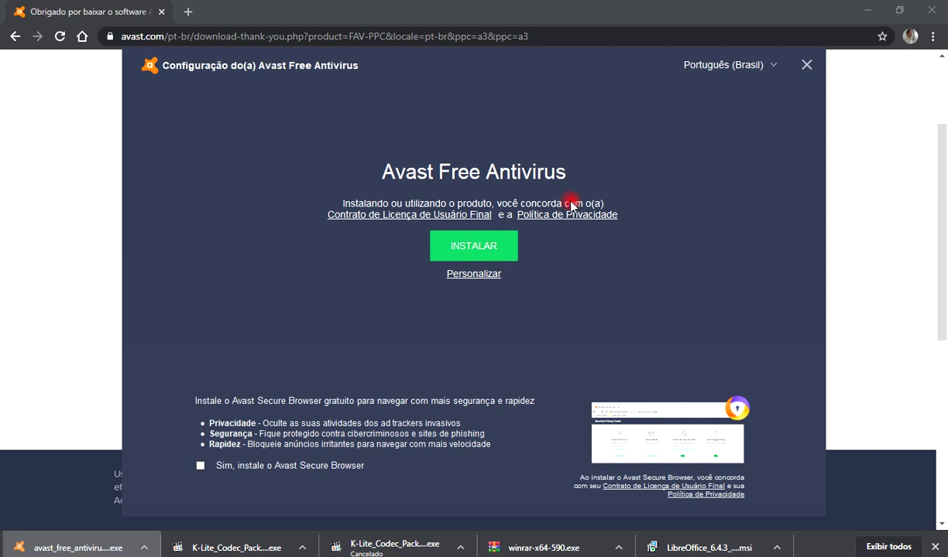
left_click(805, 65)
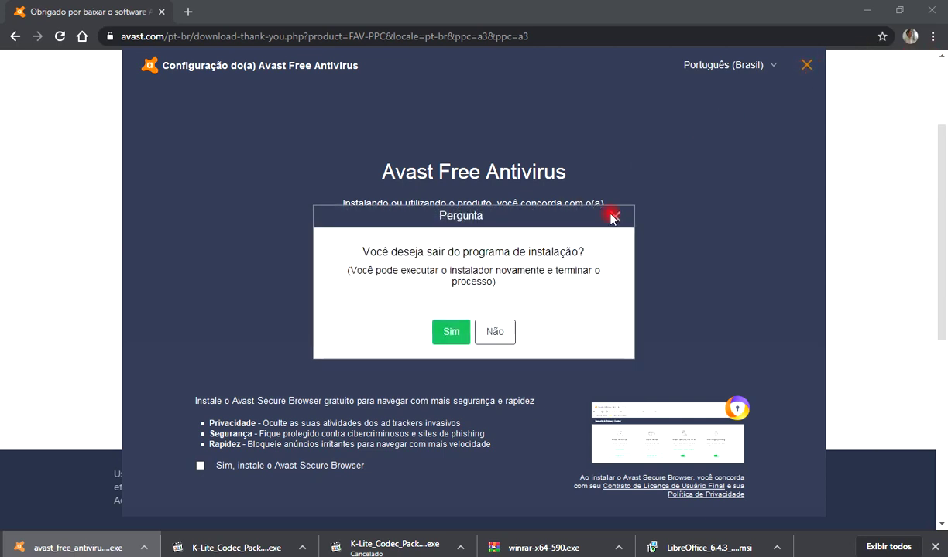
left_click(451, 331)
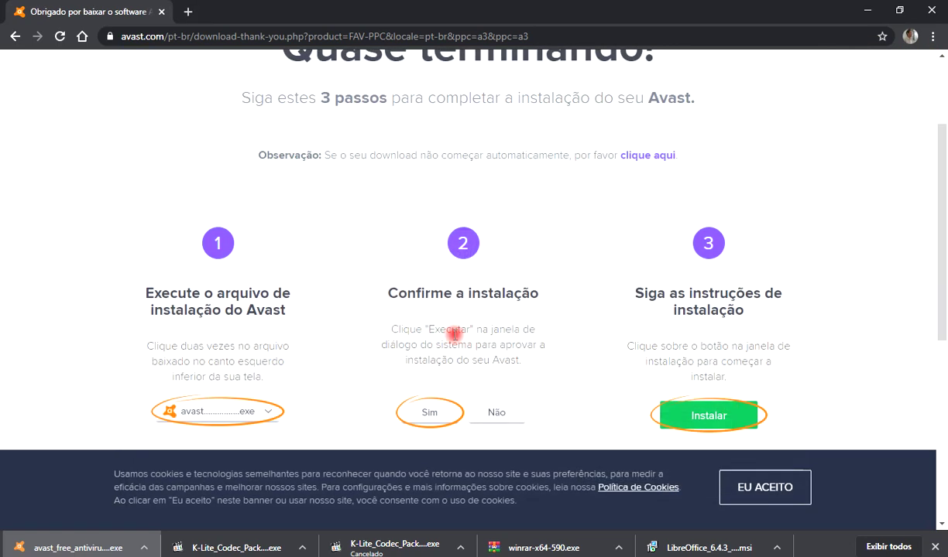
Step: Search Google for "antivirus microsoft" using the matching search suggestion
left_click(209, 37)
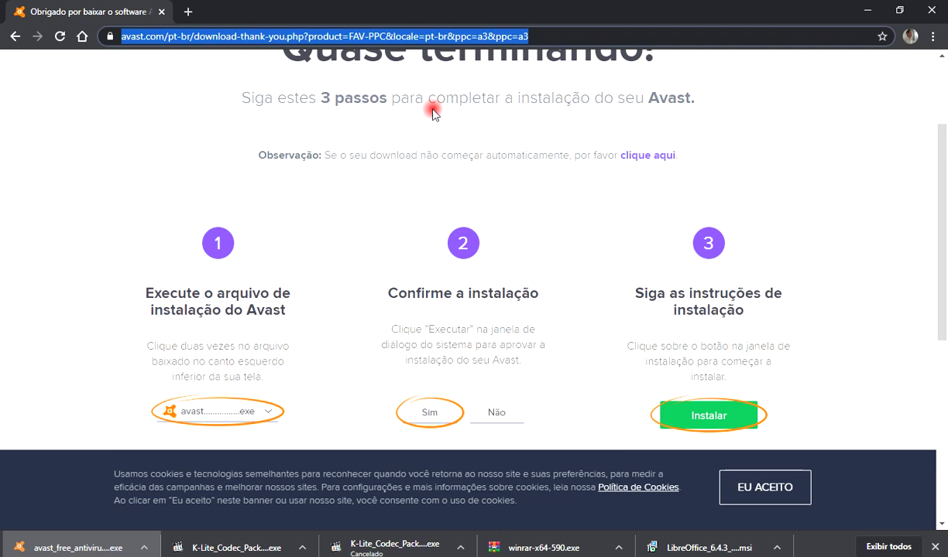
type("anti")
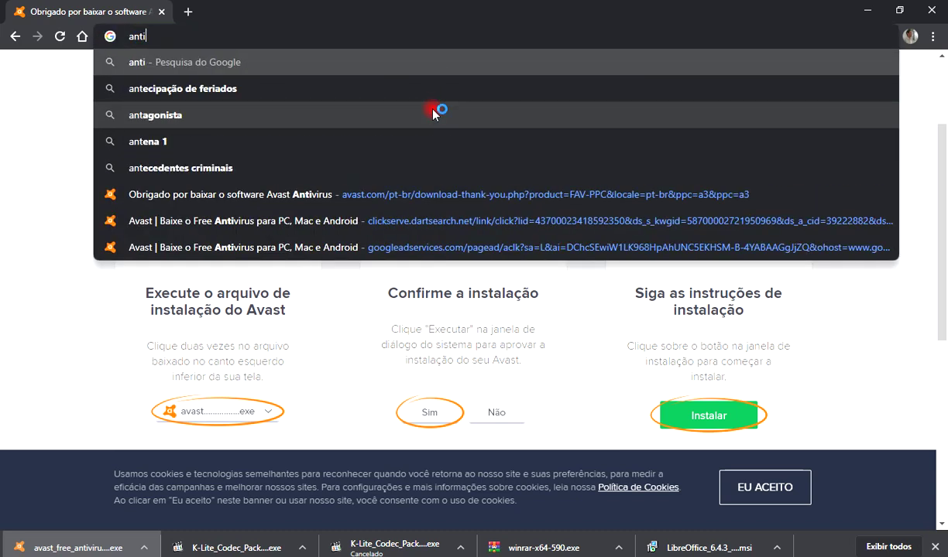
key("BackSpace")
type(" v")
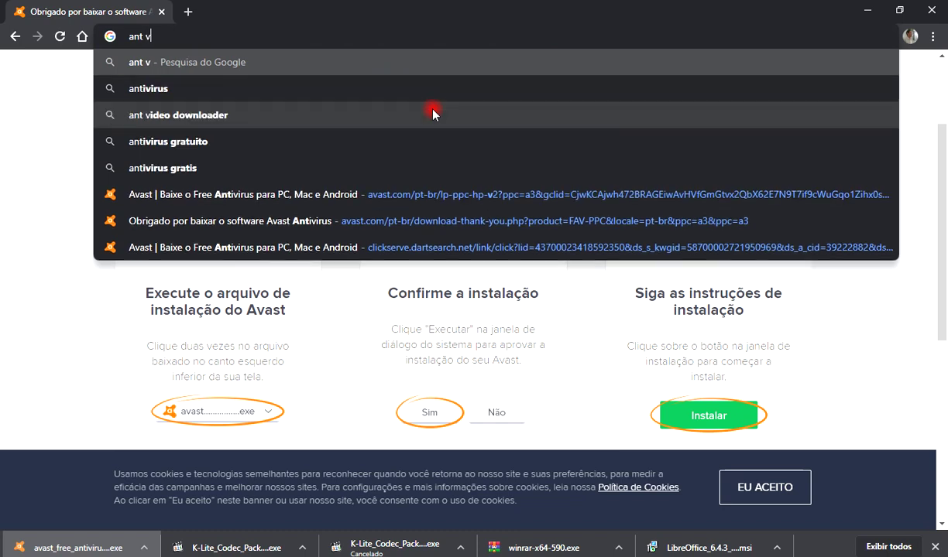
type("irus micro")
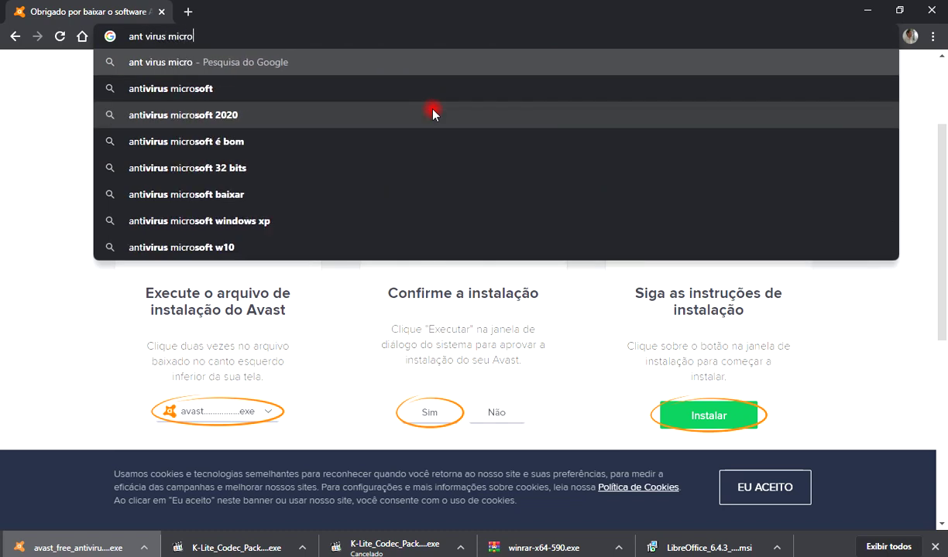
key("Down")
key("Return")
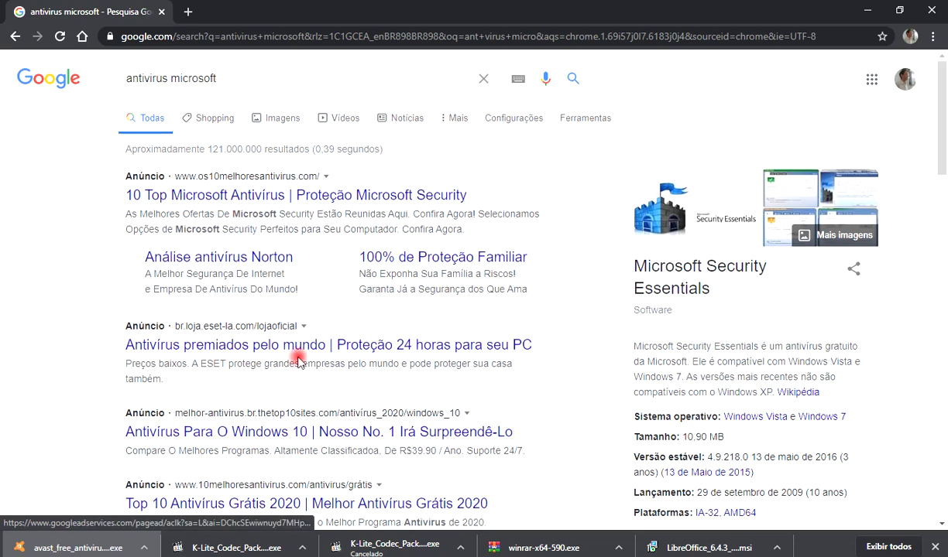
Step: Open Microsoft's official Security Essentials download page and request the download of both MSEInstall.exe files
scroll(297, 356, "down", 4)
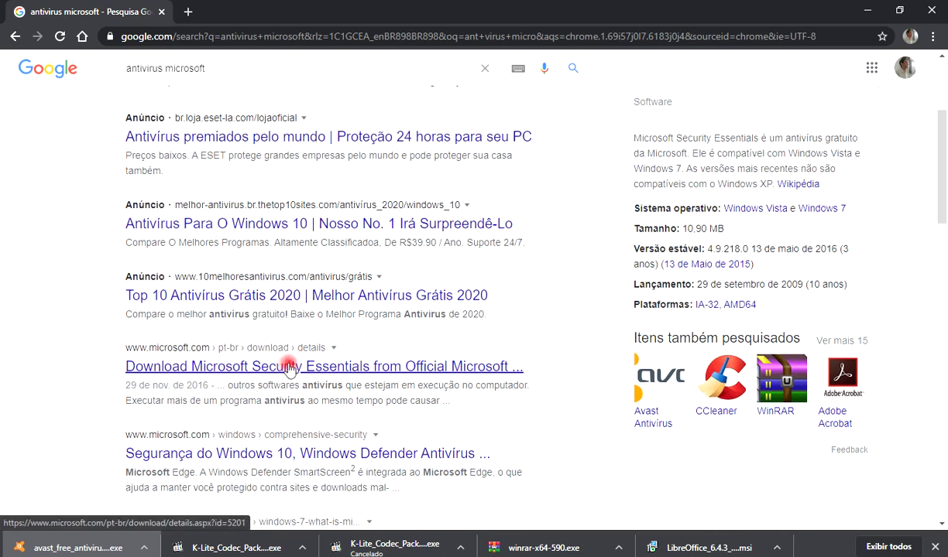
left_click(181, 363)
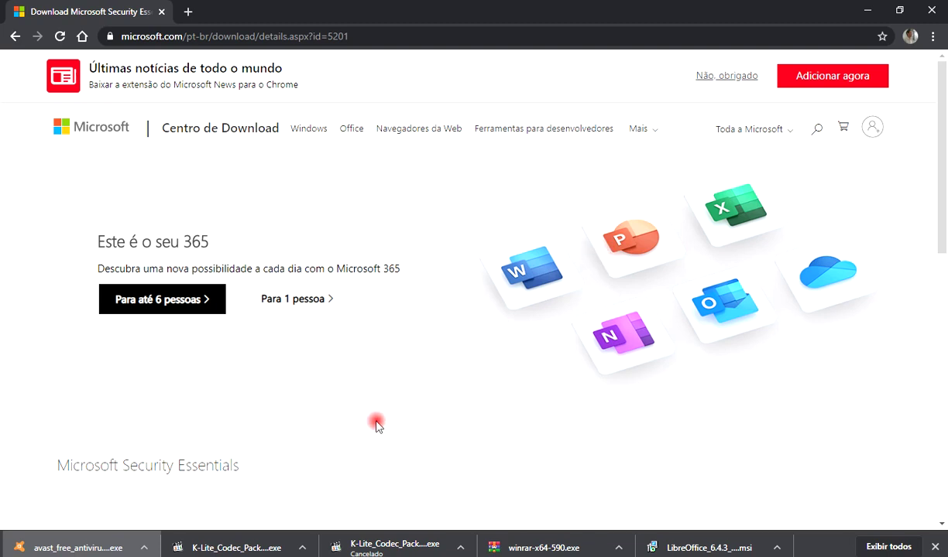
scroll(377, 423, "down", 2)
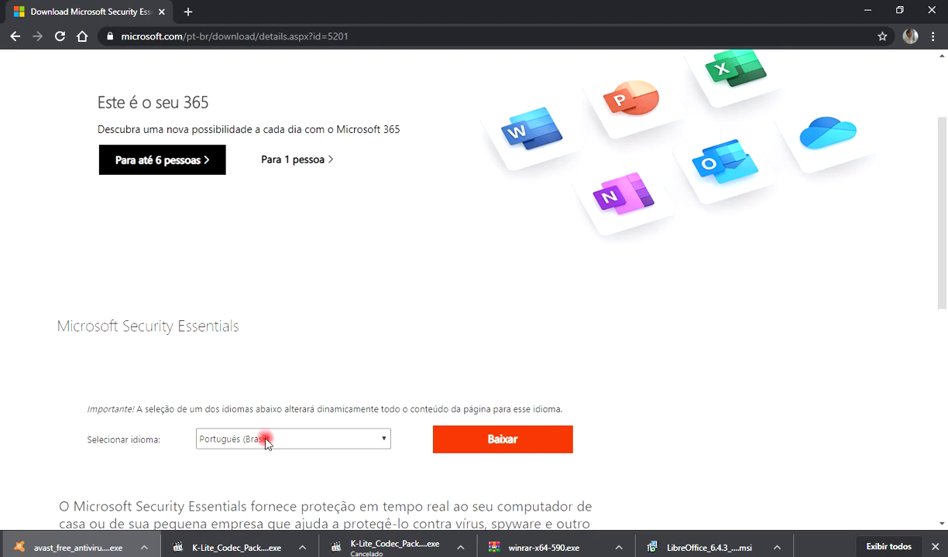
left_click(505, 431)
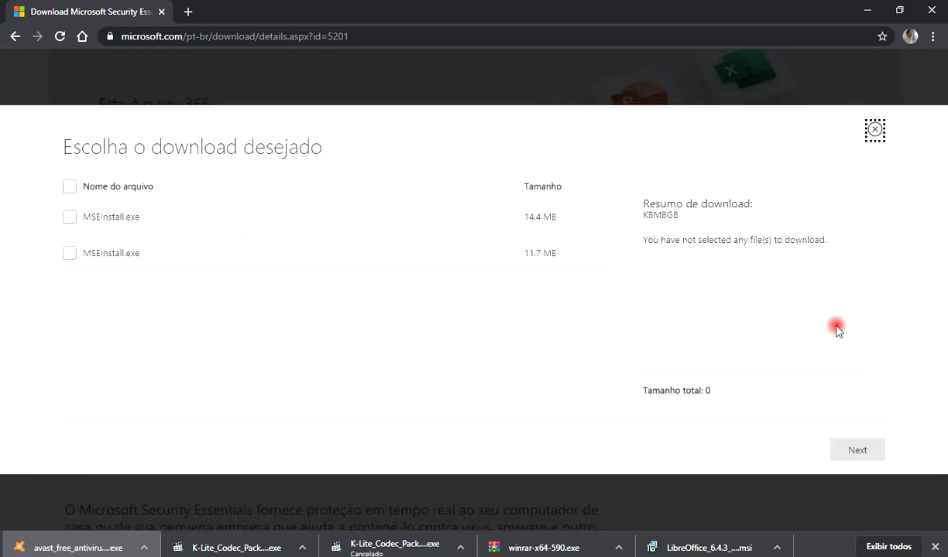
left_click(70, 186)
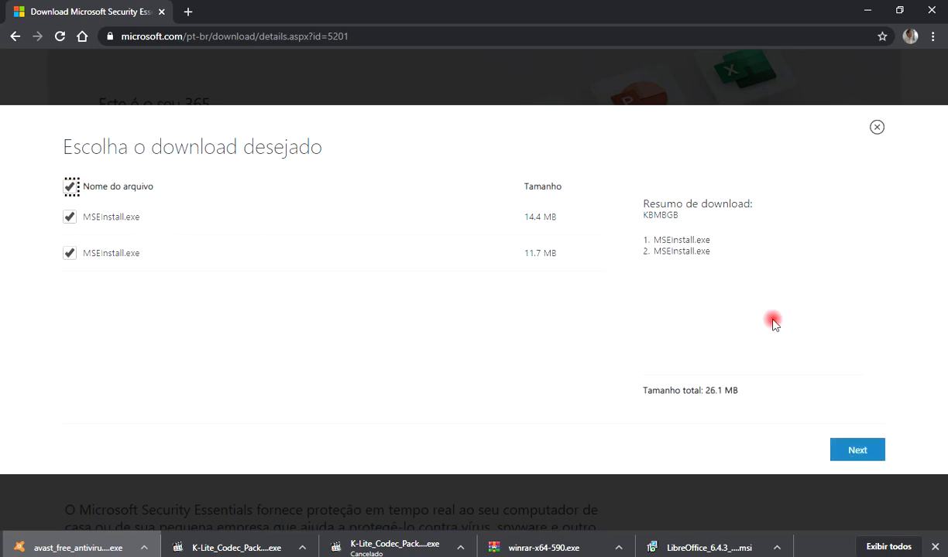
left_click(872, 456)
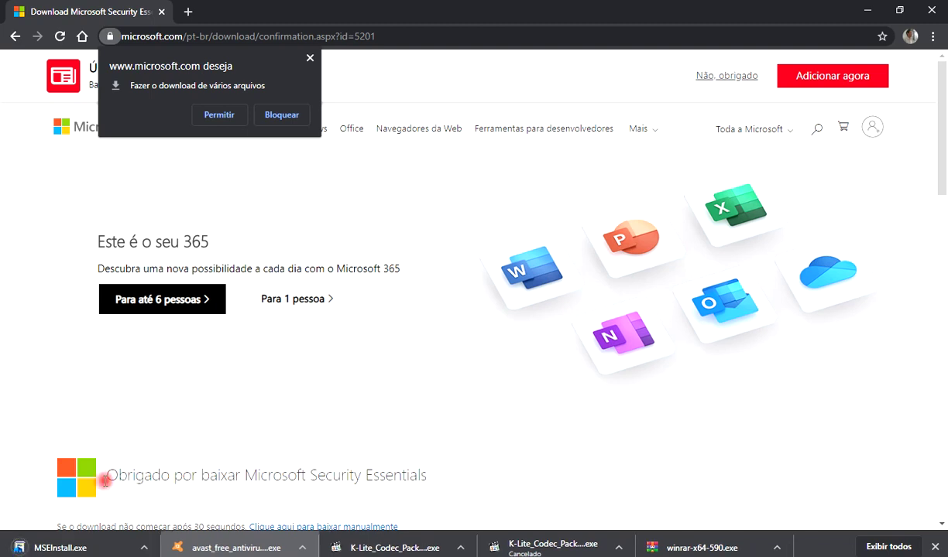
Step: Try to install Microsoft Security Essentials from the downloaded MSEInstall.exe, then close the setup window
left_click(21, 546)
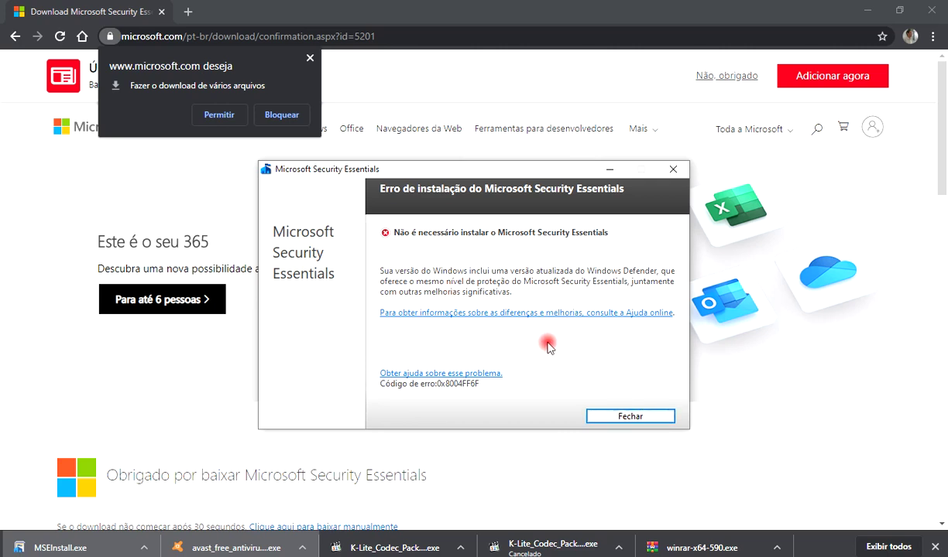
left_click(633, 417)
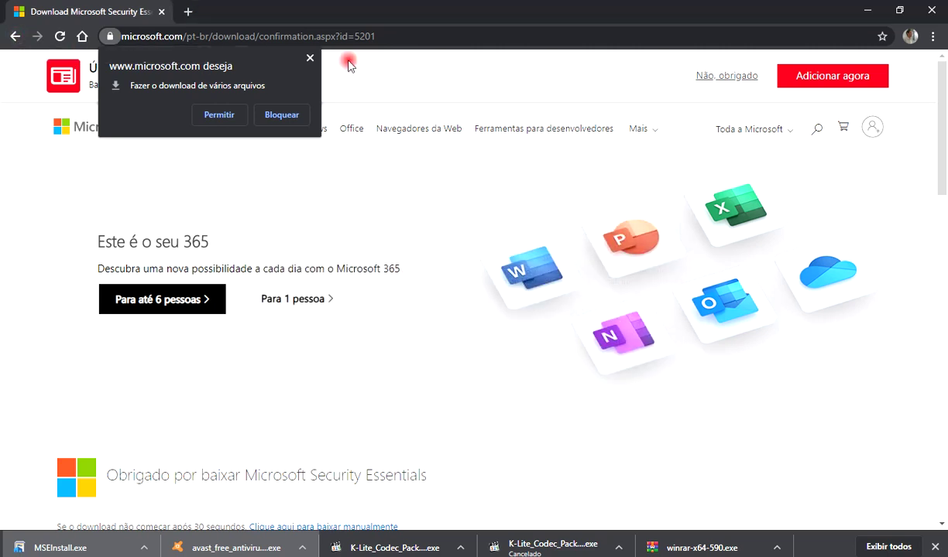
Step: Dismiss the multiple-download permission request and open ninite.com in the same browser tab
left_click(311, 59)
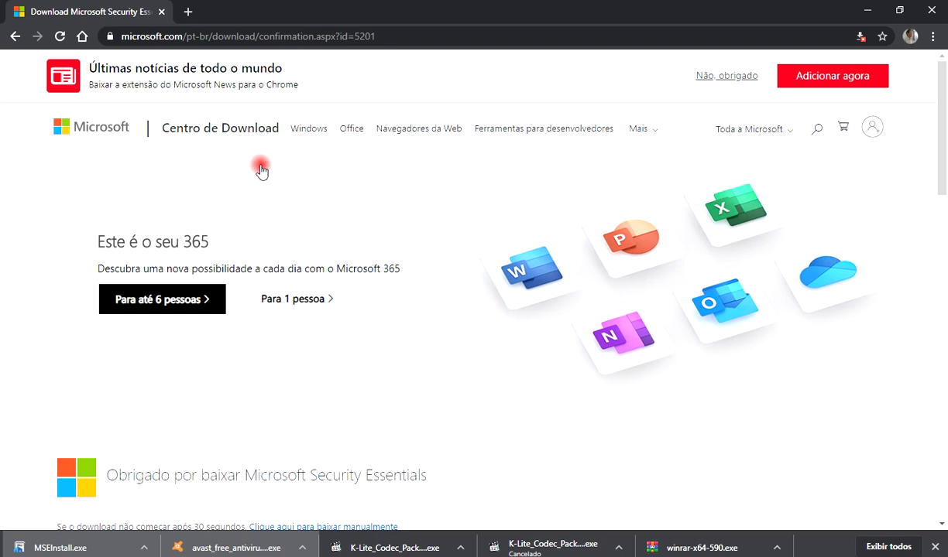
left_click(290, 36)
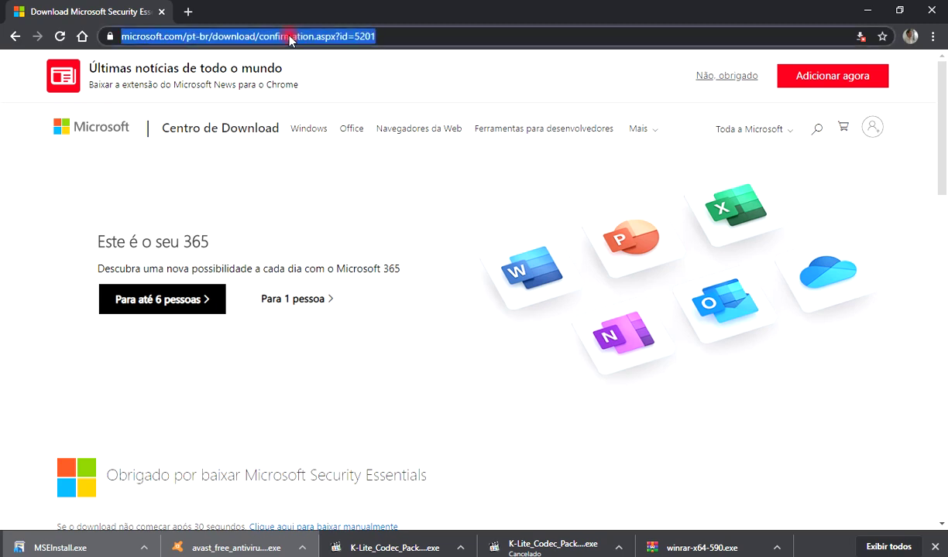
type("ninite.com")
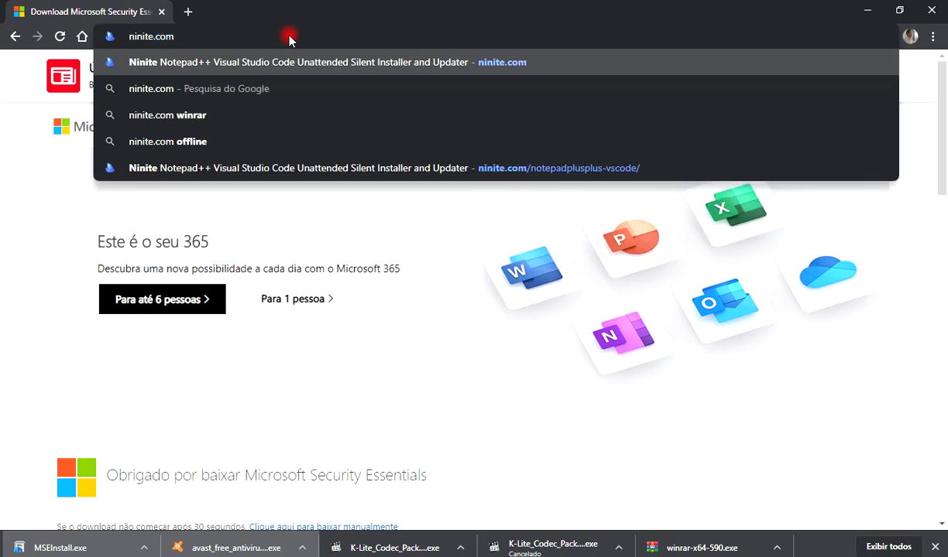
key("Return")
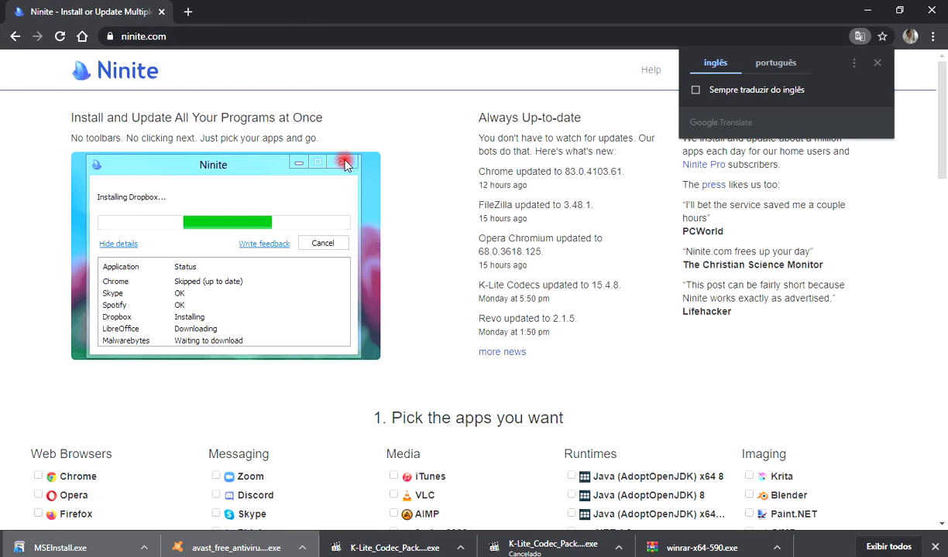
Step: In Ninite's app list, select Chrome under Web Browsers and Essentials under Security
scroll(448, 227, "down", 3)
scroll(447, 227, "down", 2)
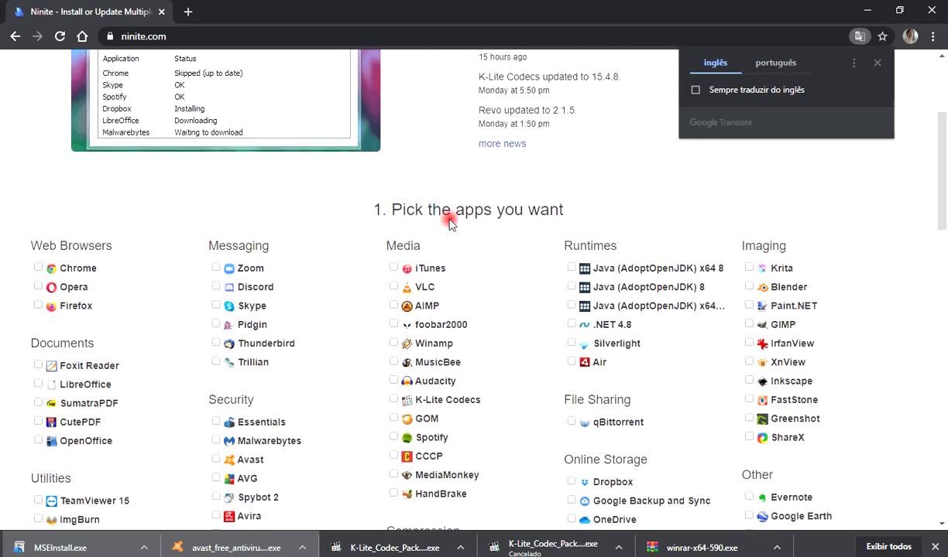
scroll(433, 246, "down", 2)
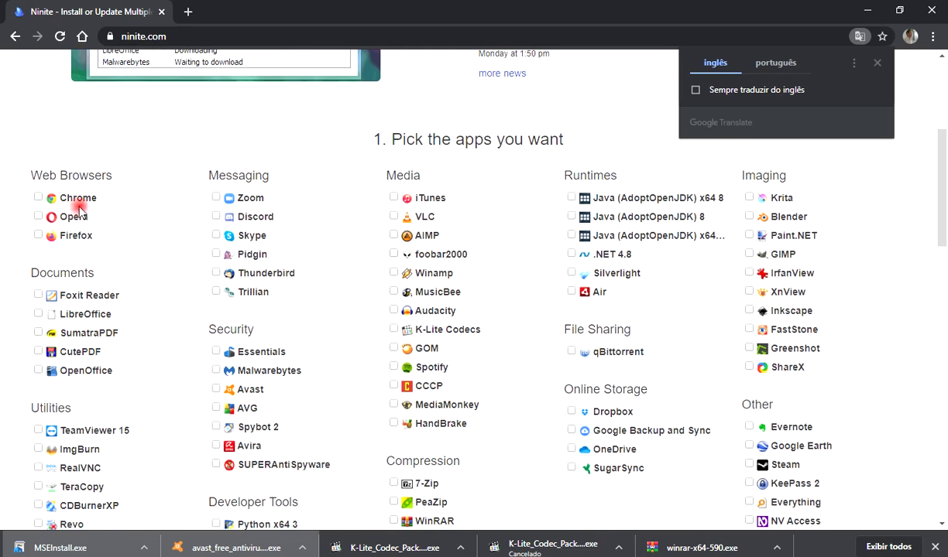
left_click(38, 198)
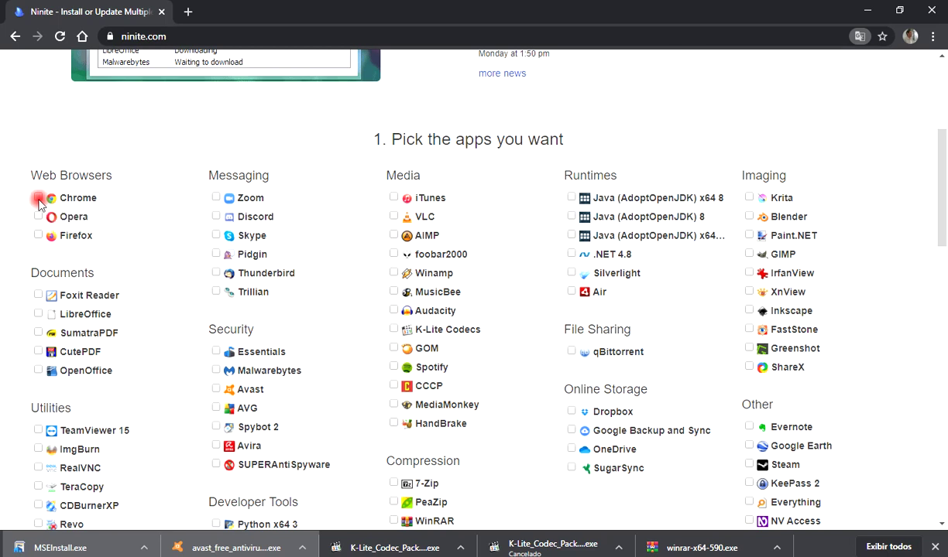
left_click(215, 351)
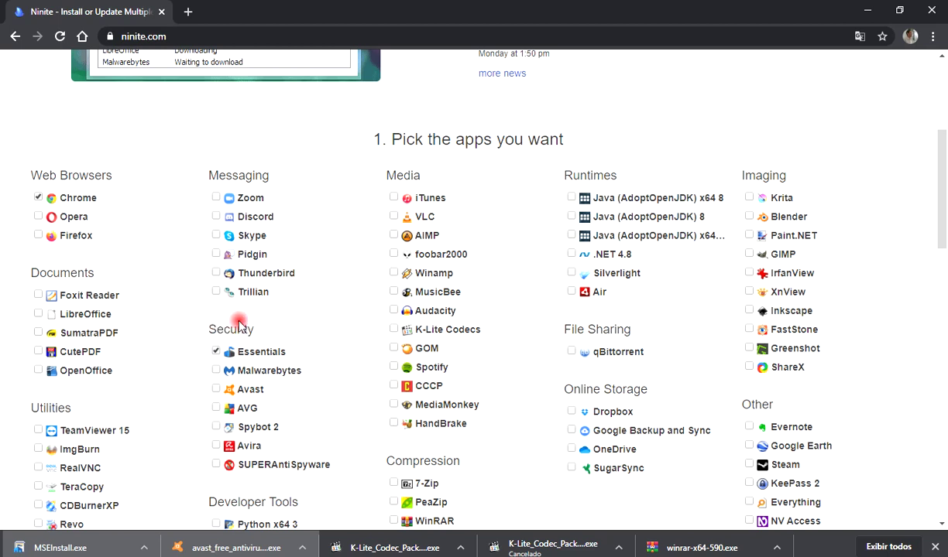
Step: Add WinRAR, K-Lite Codecs and TeamViewer 15 to the Ninite app selection
scroll(469, 336, "down", 3)
left_click(394, 313)
scroll(476, 333, "up", 1)
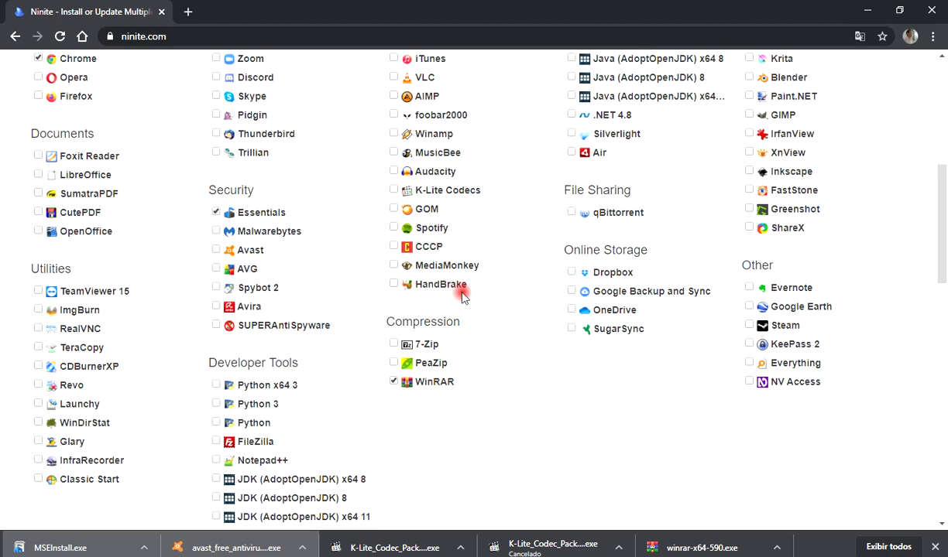
left_click(393, 190)
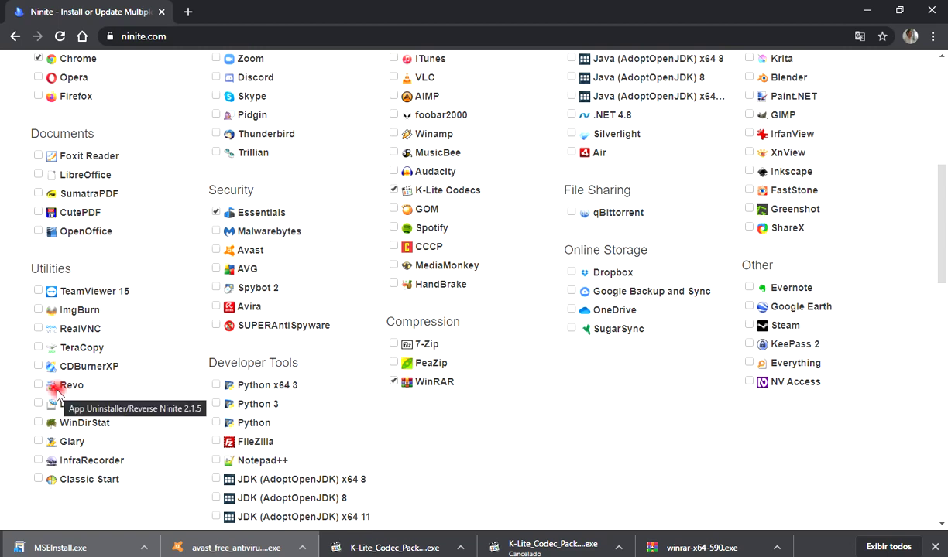
left_click(49, 294)
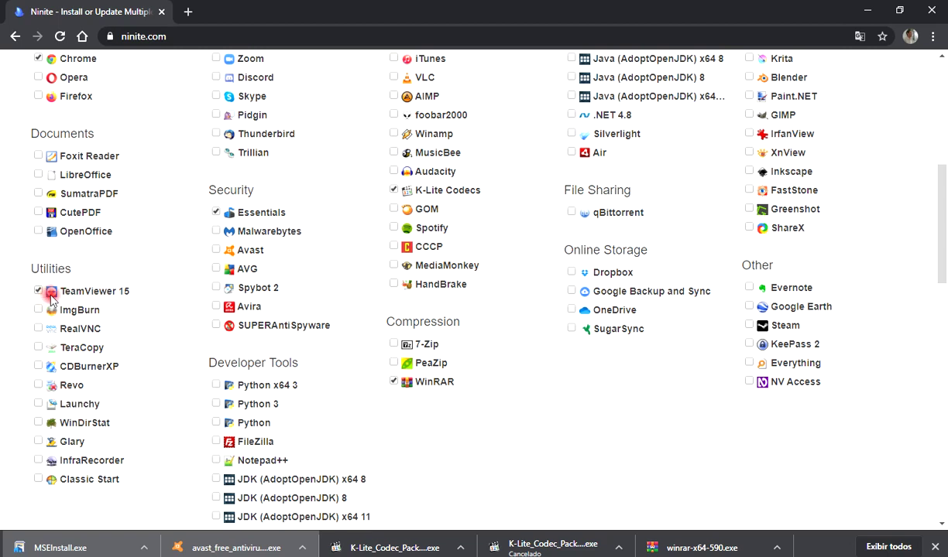
Step: Select GIMP and Inkscape under Imaging and Audacity under Media, highlighting both category headings
scroll(53, 302, "up", 3)
scroll(56, 304, "down", 3)
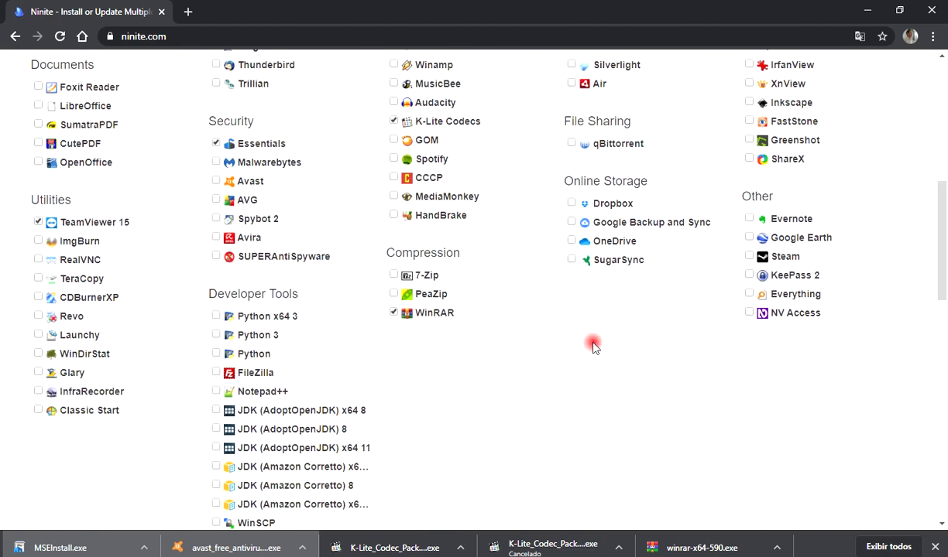
scroll(592, 348, "up", 2)
left_click(746, 186)
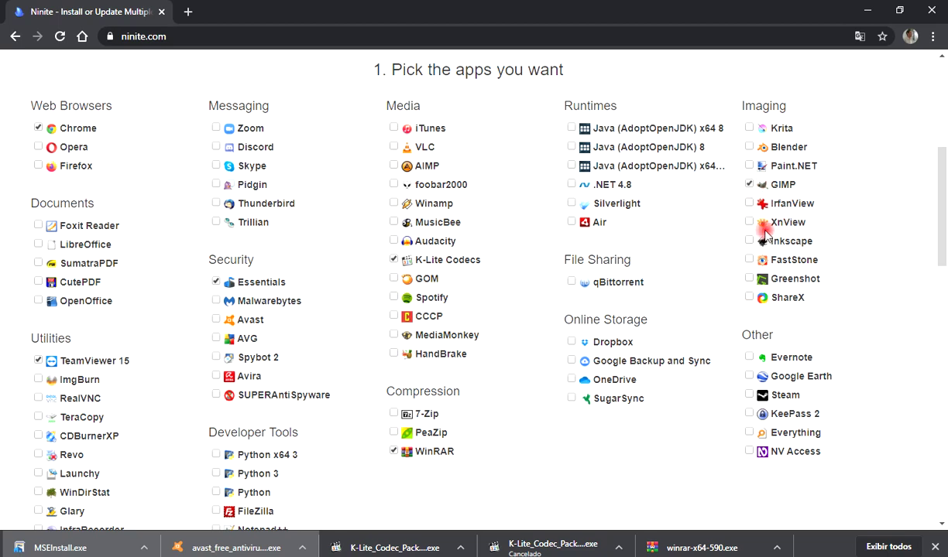
left_click(751, 242)
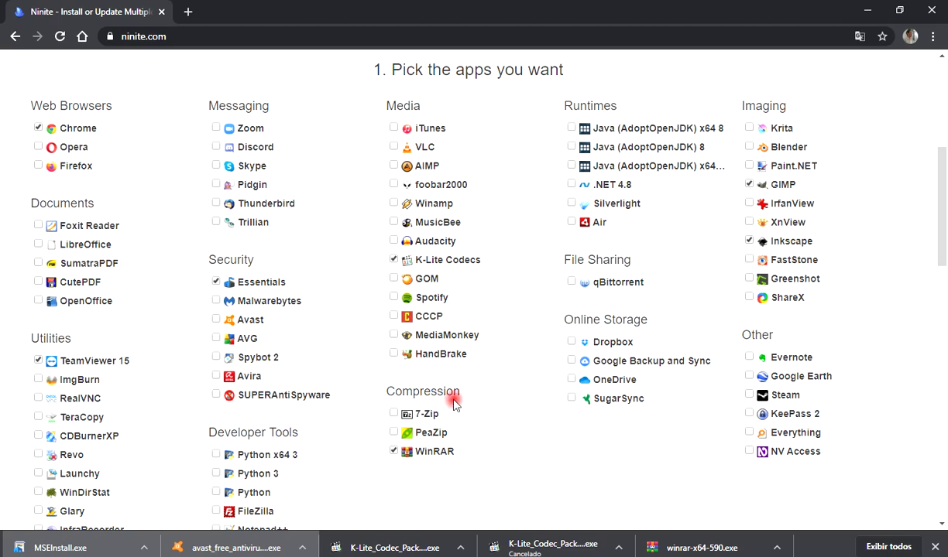
left_click(422, 242)
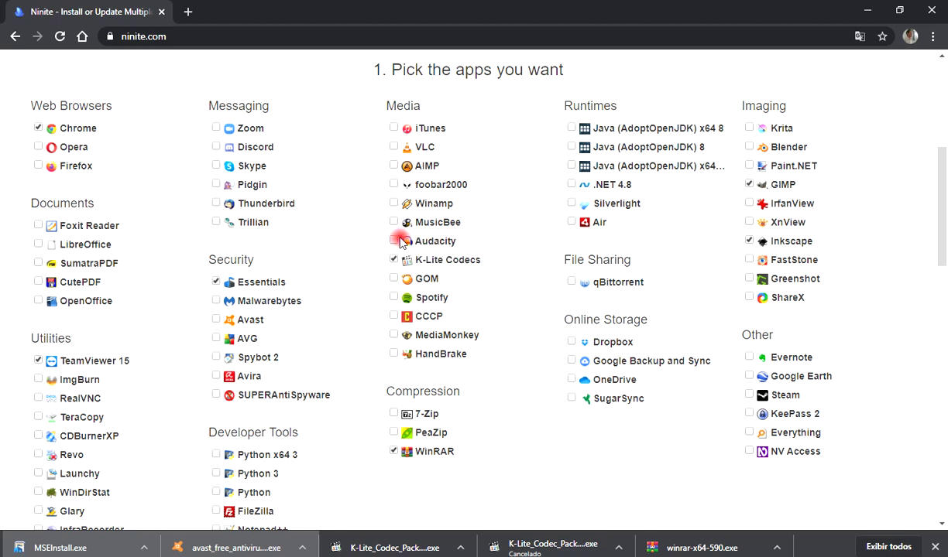
double_click(388, 103)
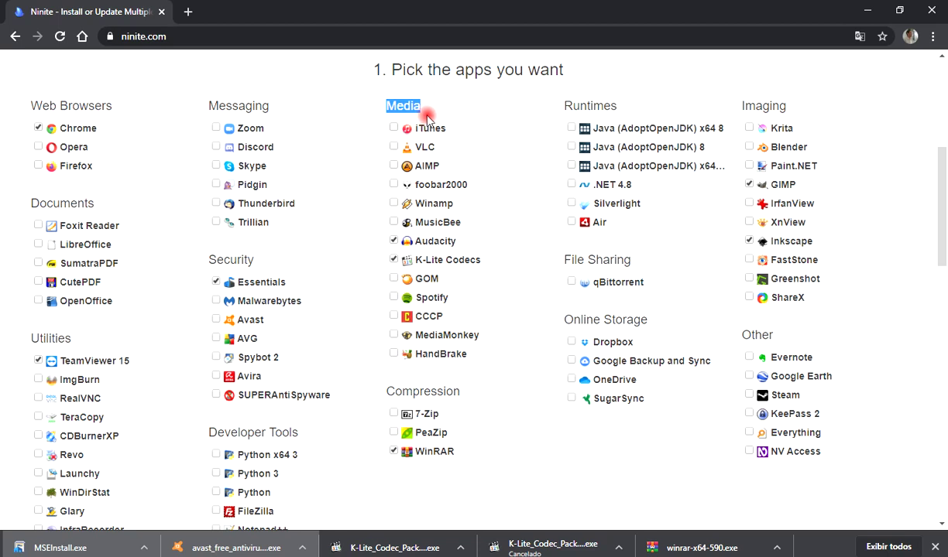
double_click(770, 103)
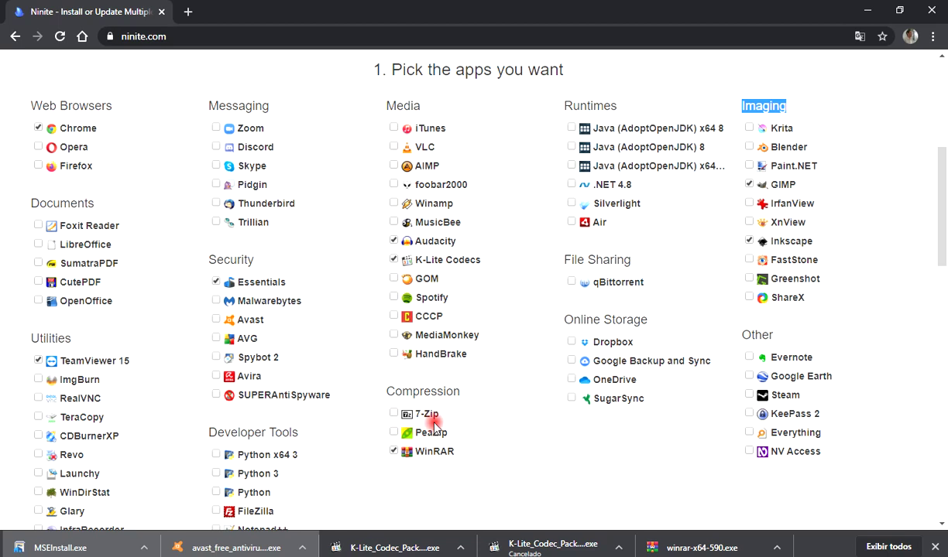
Step: Select Steam under Other, plus Notepad++ and Visual Studio Code under Developer Tools
left_click(748, 395)
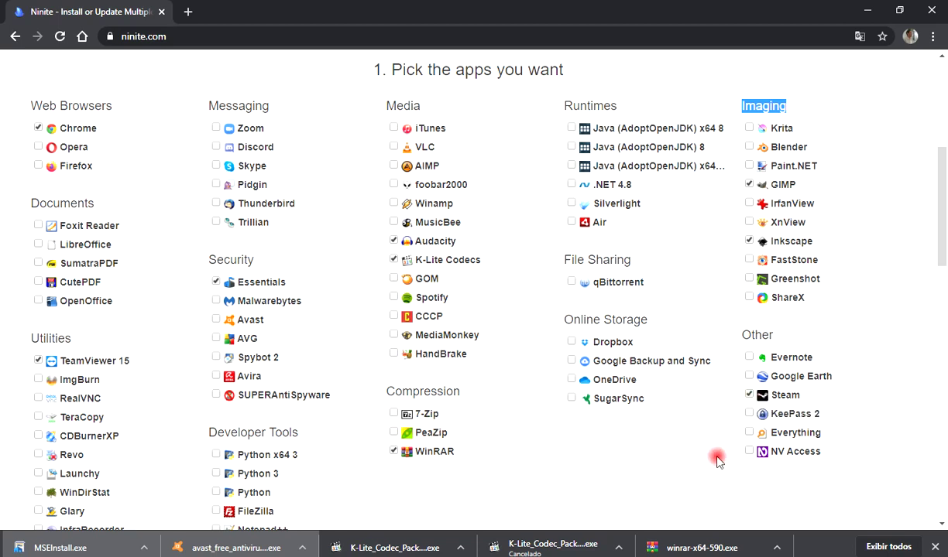
scroll(639, 473, "down", 2)
scroll(638, 469, "down", 3)
scroll(625, 459, "up", 2)
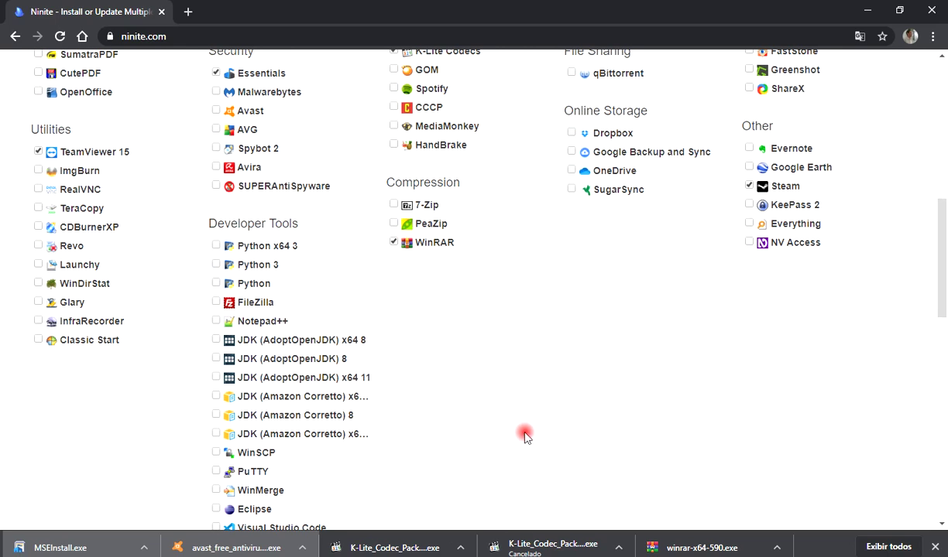
left_click(218, 322)
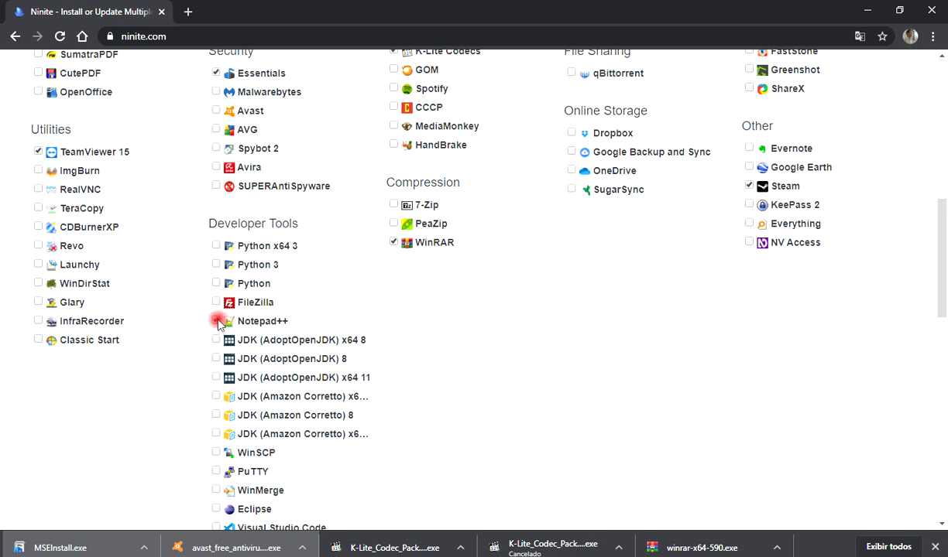
scroll(201, 348, "down", 2)
left_click(217, 389)
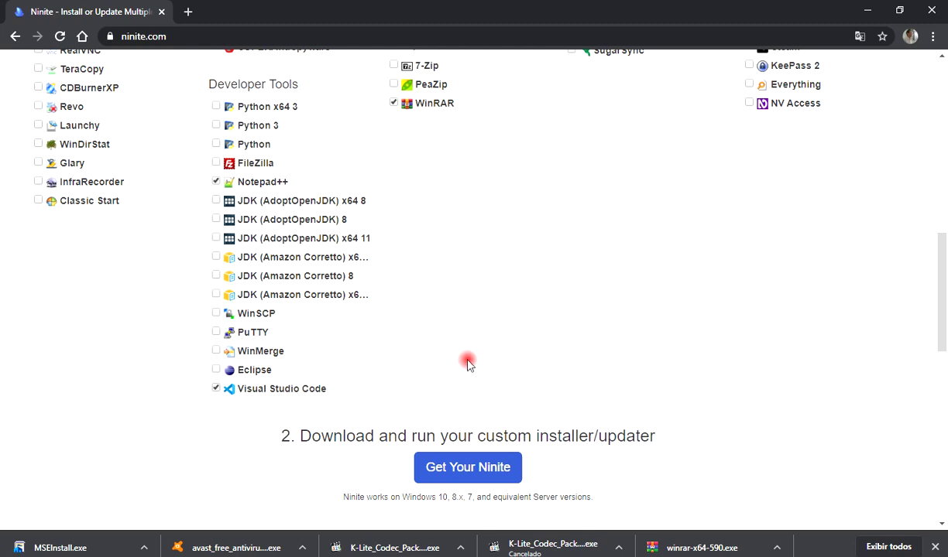
Step: Select Skype and Discord in the Messaging category of the app list
scroll(467, 364, "up", 2)
scroll(467, 366, "up", 1)
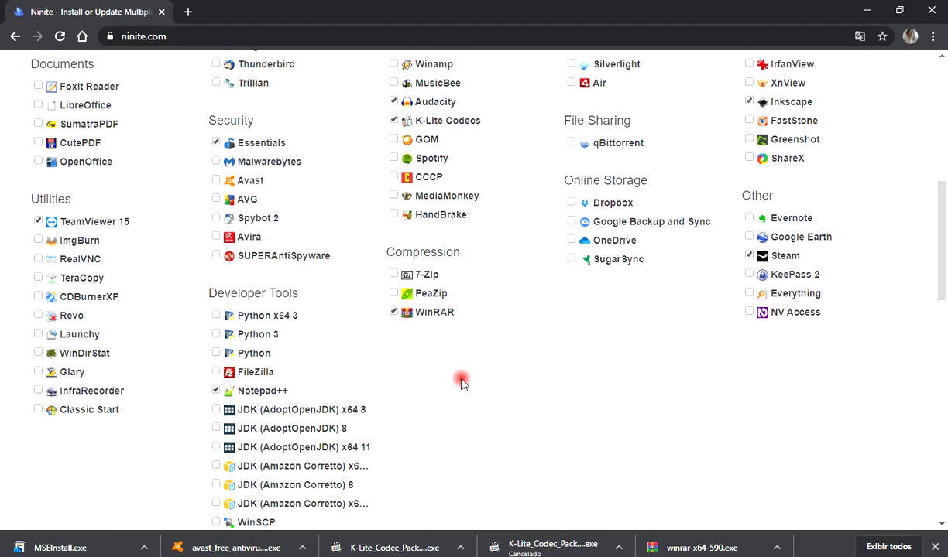
scroll(589, 411, "up", 2)
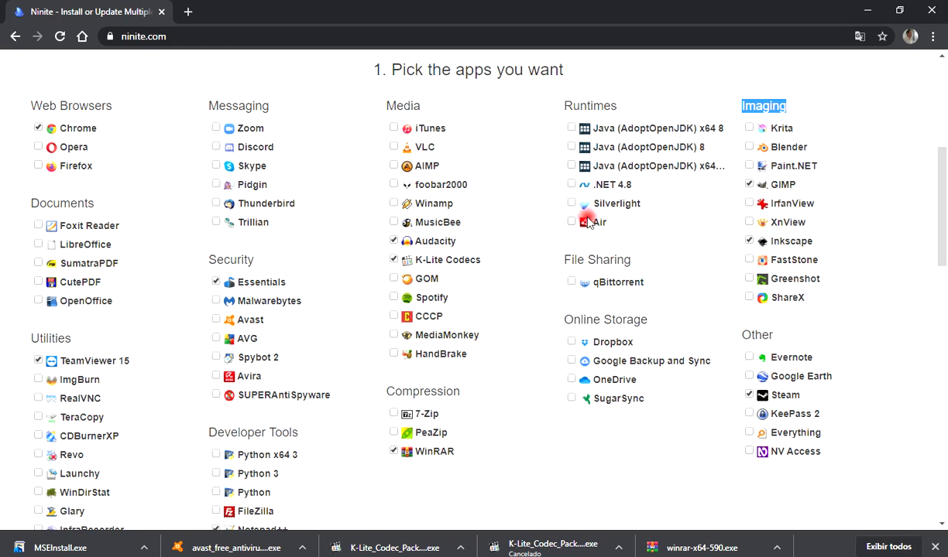
left_click(216, 164)
left_click(216, 148)
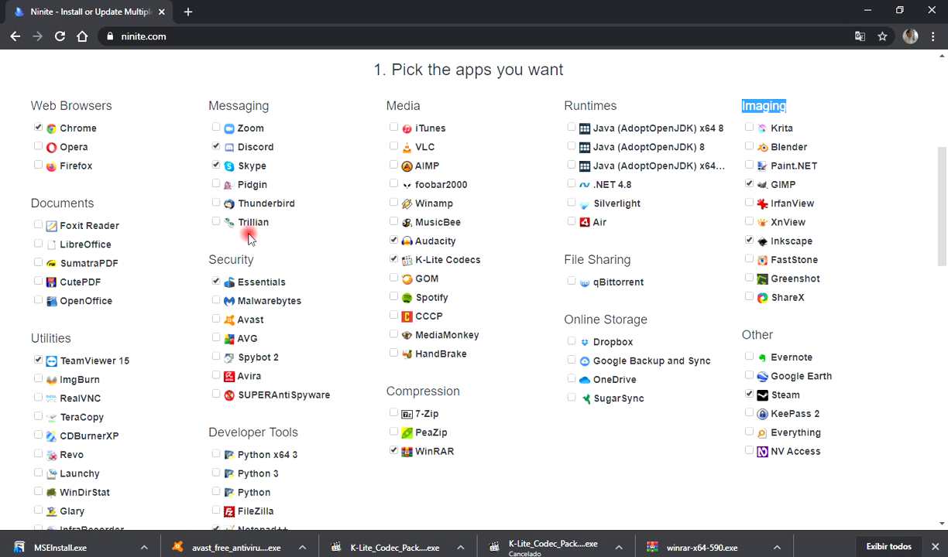
Step: Select LibreOffice in the Documents category and look over the chosen apps
left_click(39, 245)
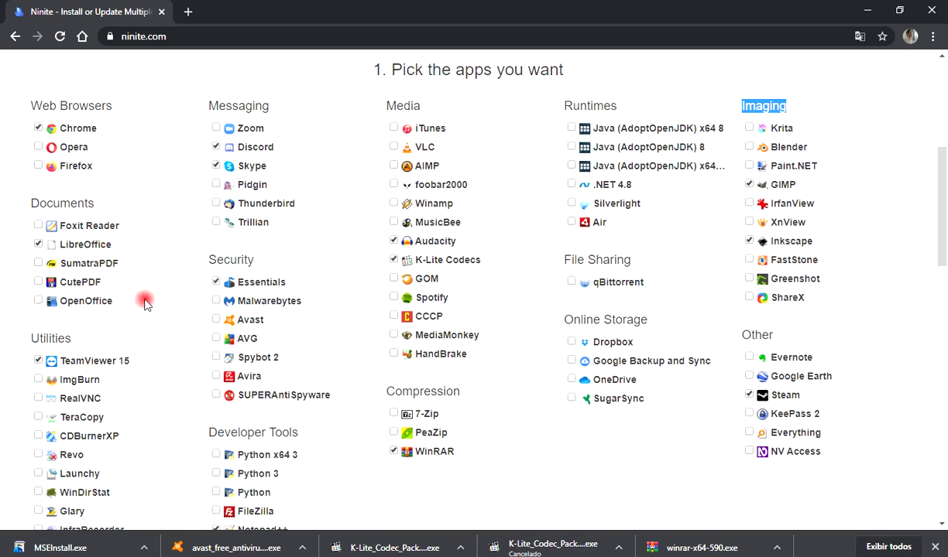
scroll(151, 341, "down", 1)
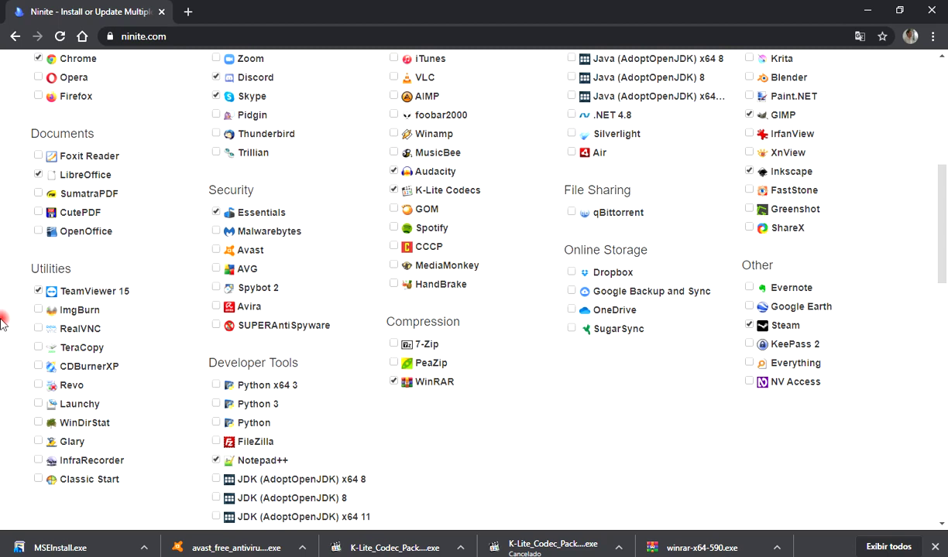
scroll(2, 324, "up", 1)
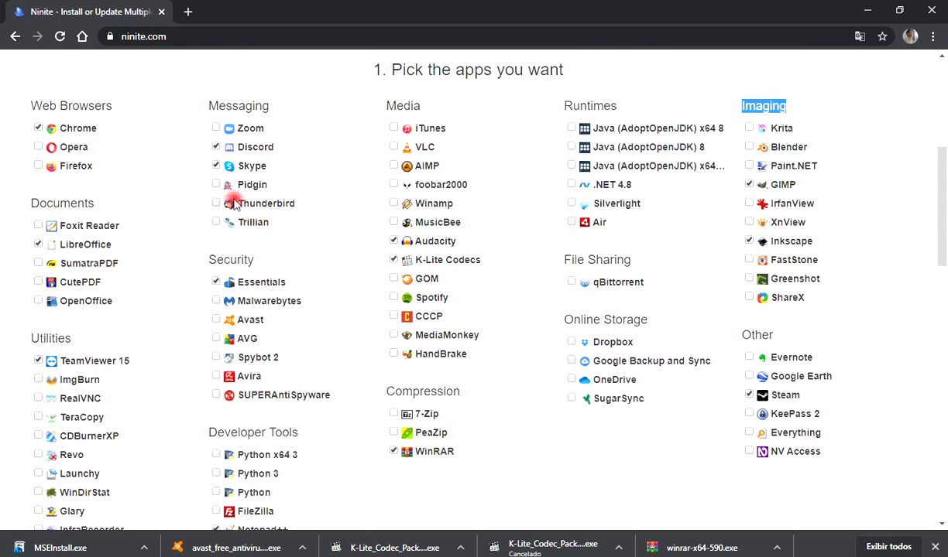
Step: Deselect Skype, Discord, Audacity, GIMP and Inkscape in the Ninite app list
left_click(215, 166)
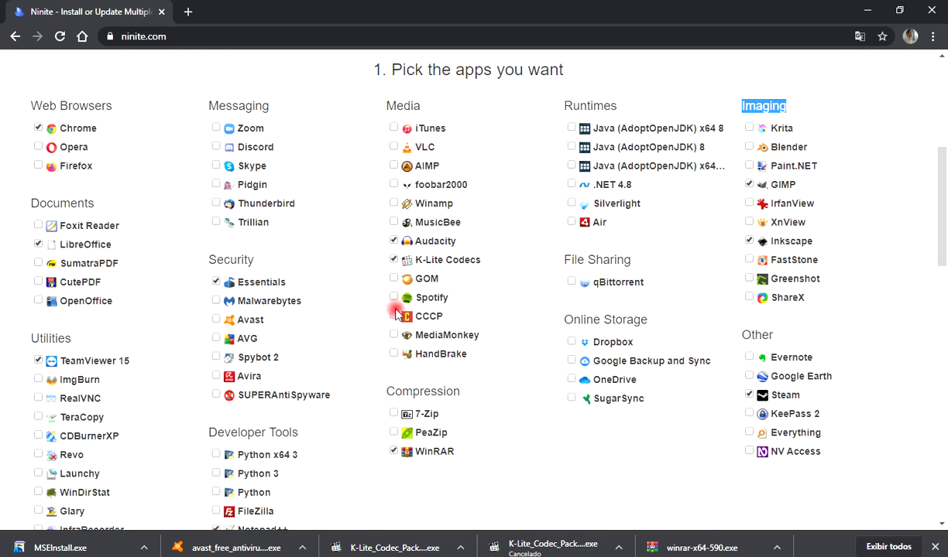
left_click(395, 242)
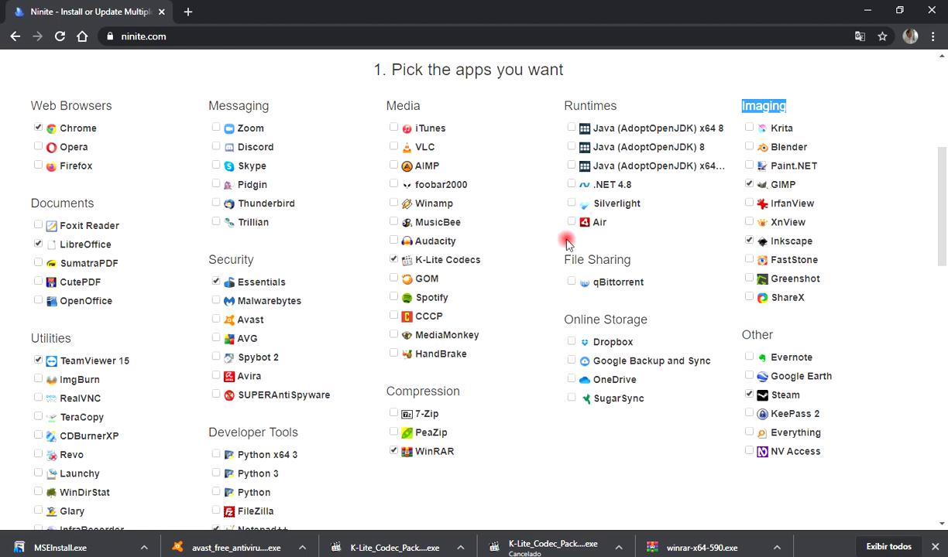
left_click(751, 186)
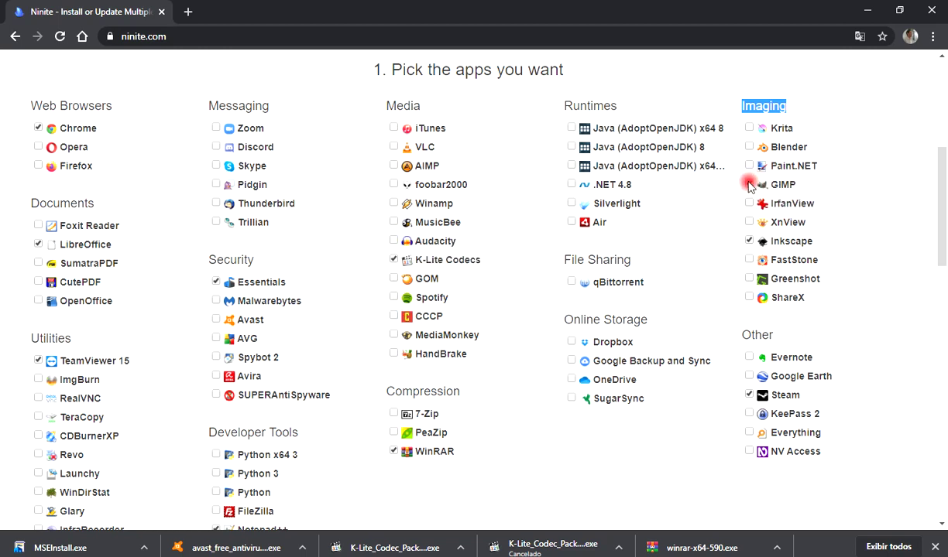
left_click(749, 240)
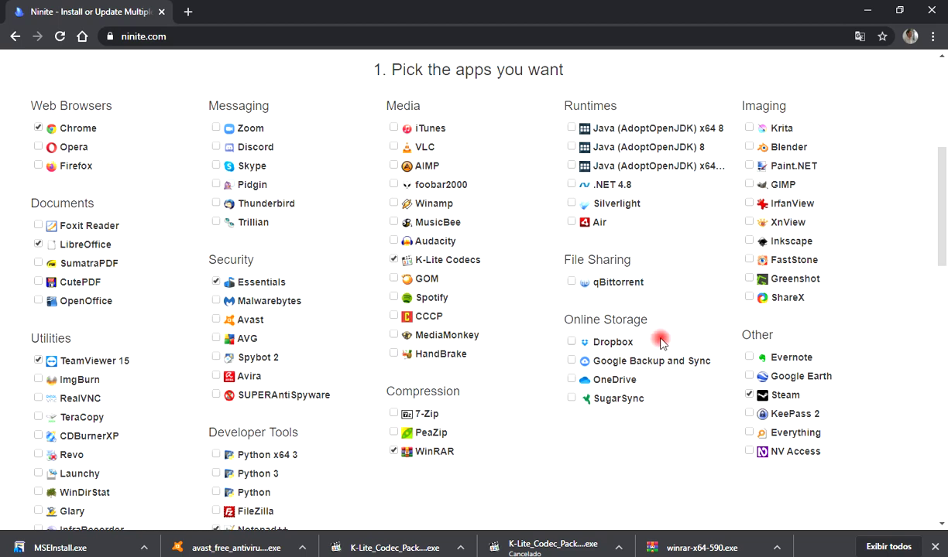
Step: Add Blender under Imaging and 7-Zip under Compression, and go to the custom installer download section
left_click(740, 146)
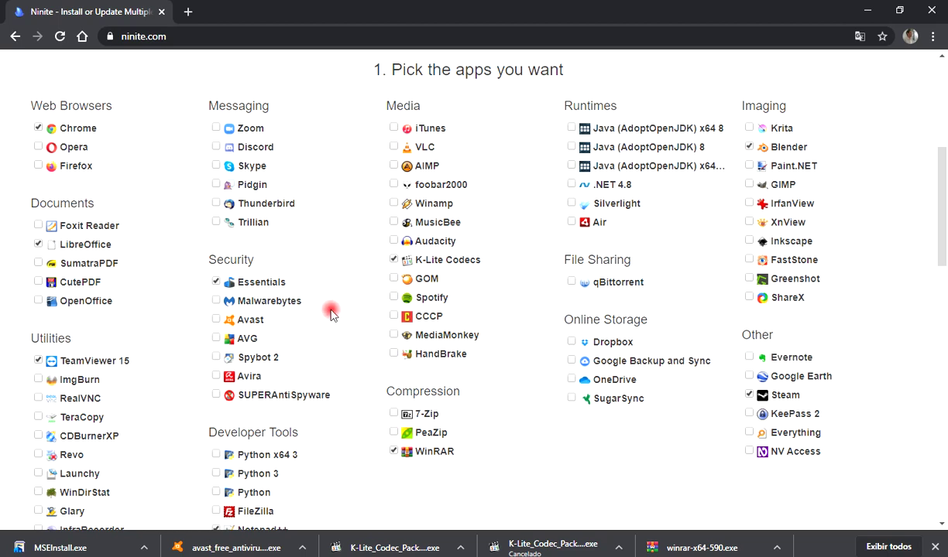
scroll(130, 324, "down", 1)
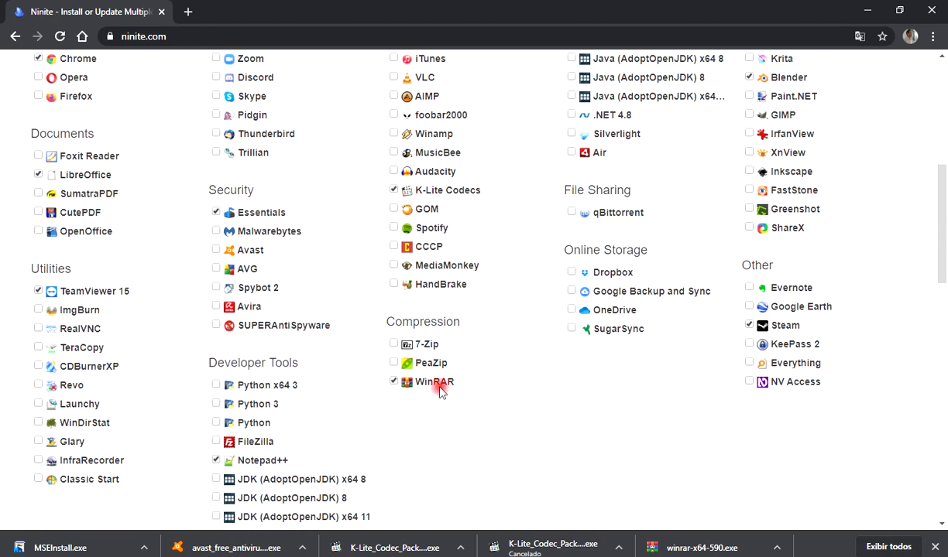
left_click(393, 345)
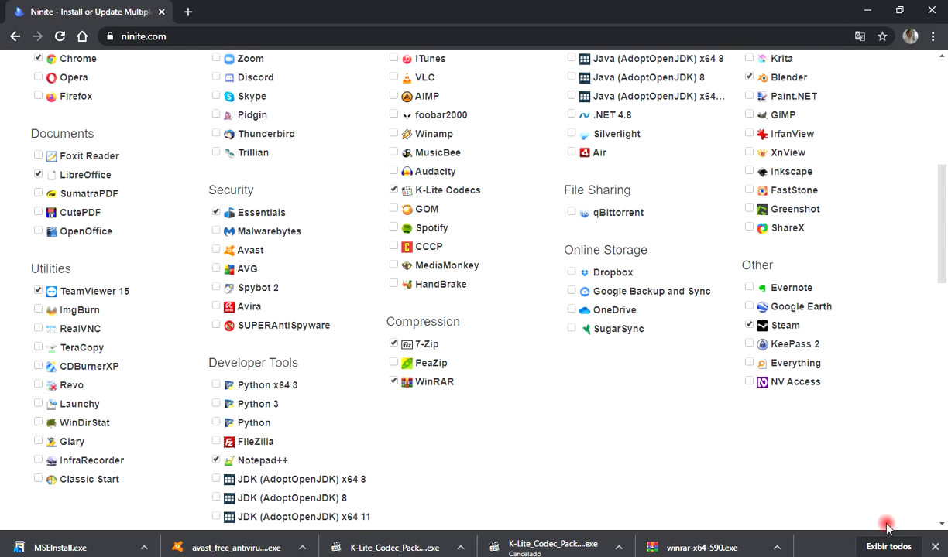
scroll(666, 457, "down", 6)
scroll(468, 345, "up", 2)
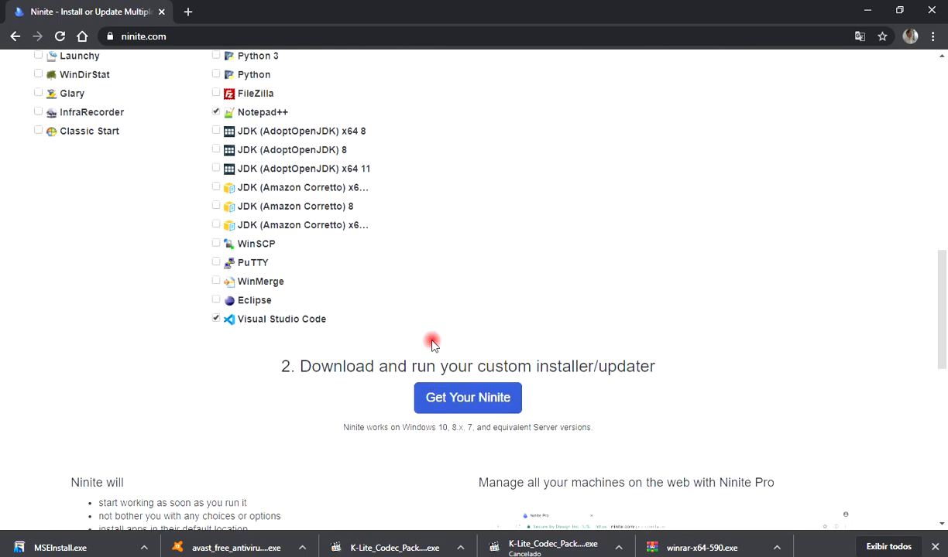
Step: Download and run the custom Ninite installer, with the browser minimized to the desktop
left_click(463, 406)
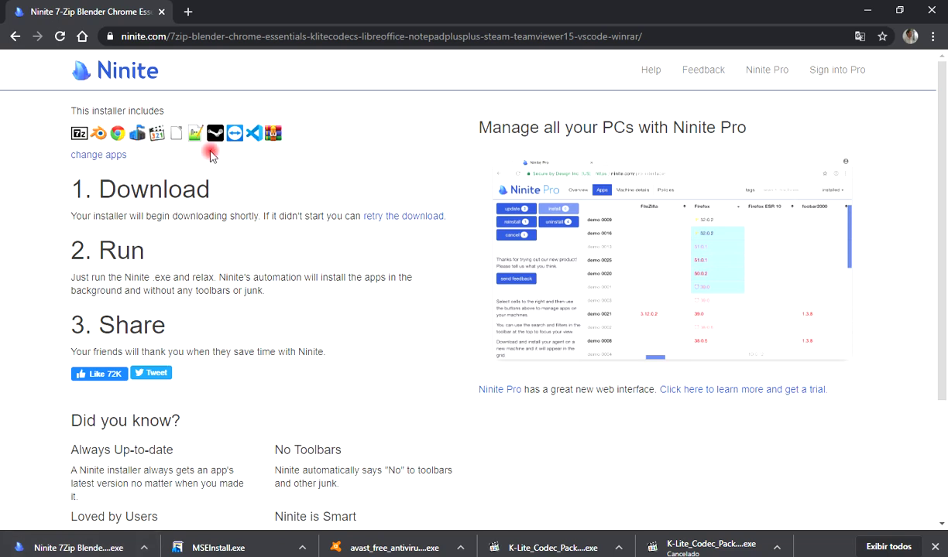
left_click(66, 548)
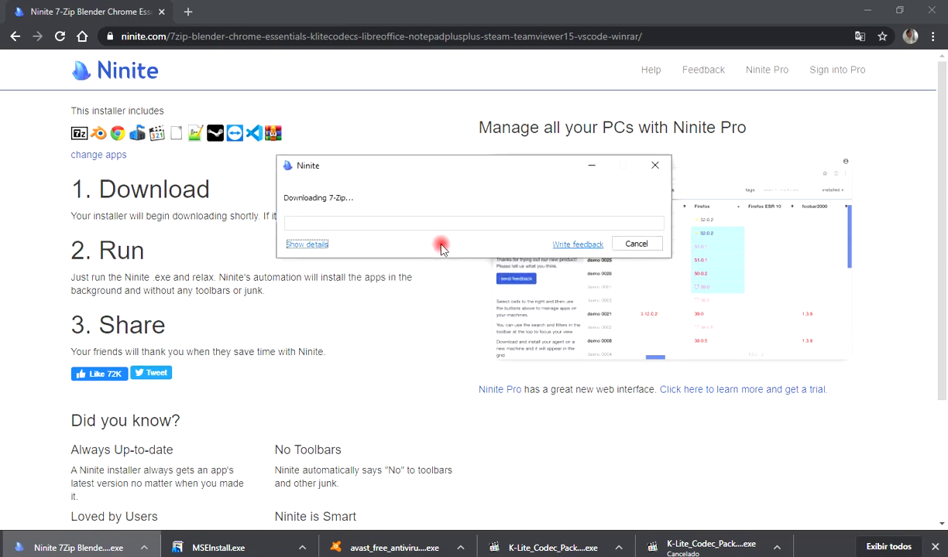
left_click(867, 10)
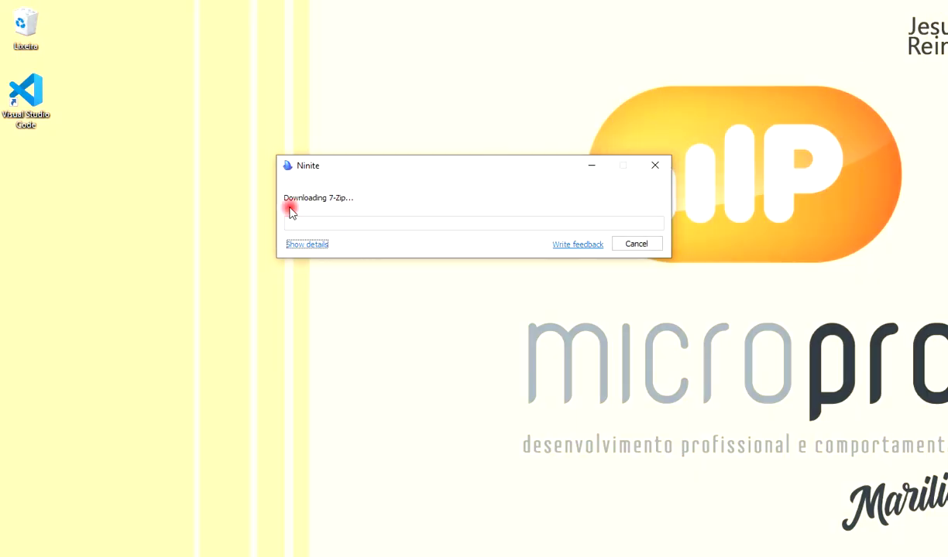
Step: Show the Ninite installation details and enlarge the window to fit the whole application list
left_click(303, 247)
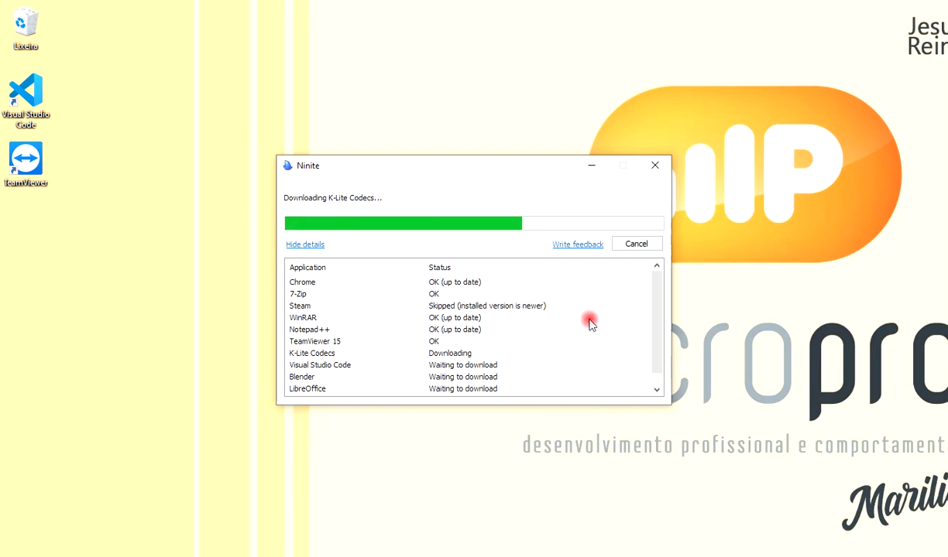
scroll(577, 333, "down", 1)
left_click_drag(533, 405, 534, 426)
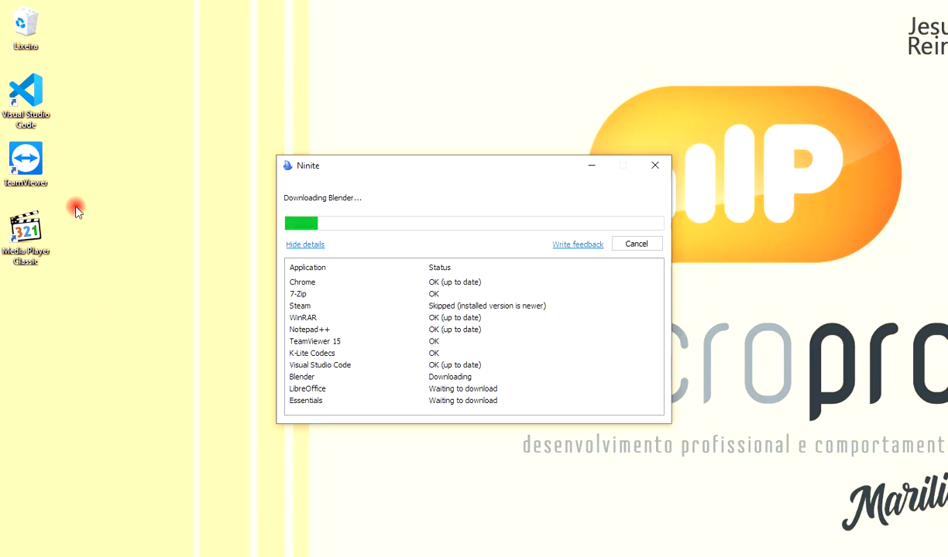
Step: Search Windows for "painel", open Painel de Controle and go to its list for uninstalling programs
left_click(20, 174)
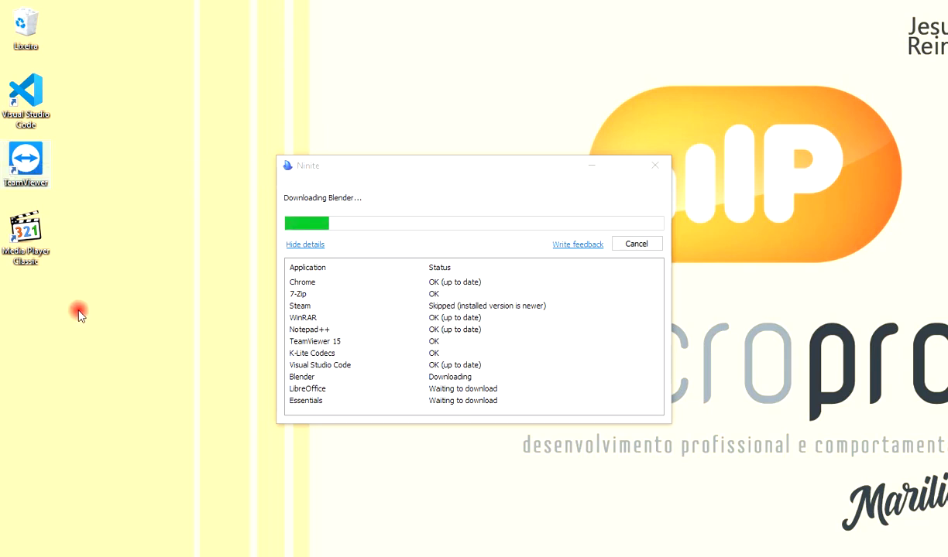
left_click(11, 530)
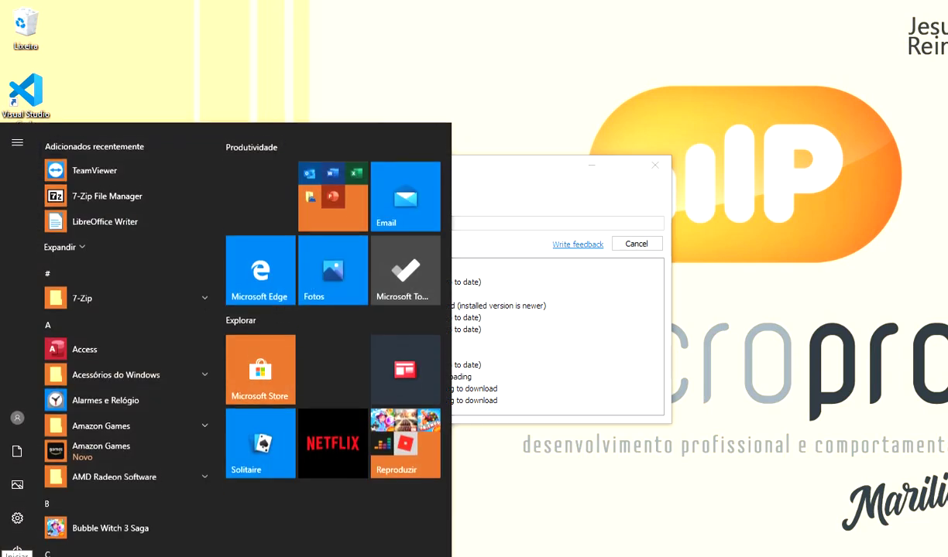
type("painel")
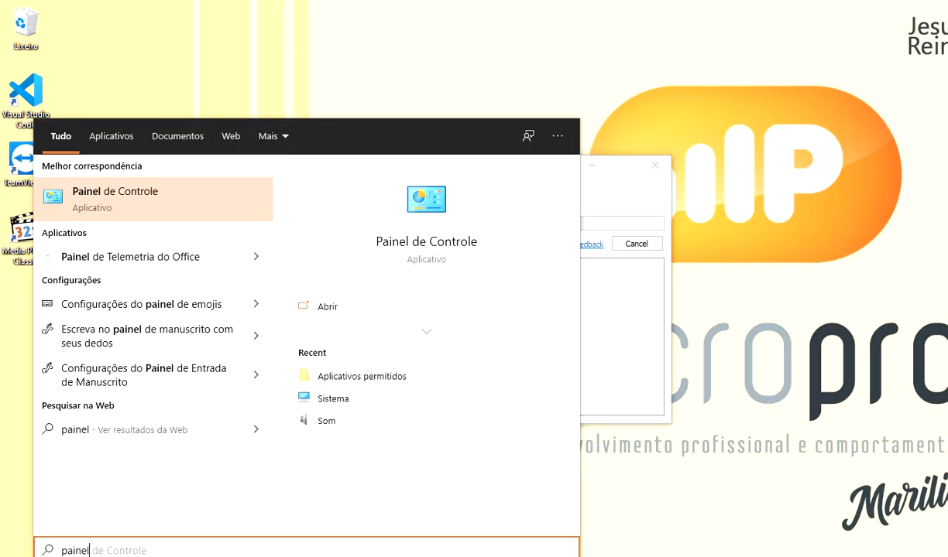
key("Return")
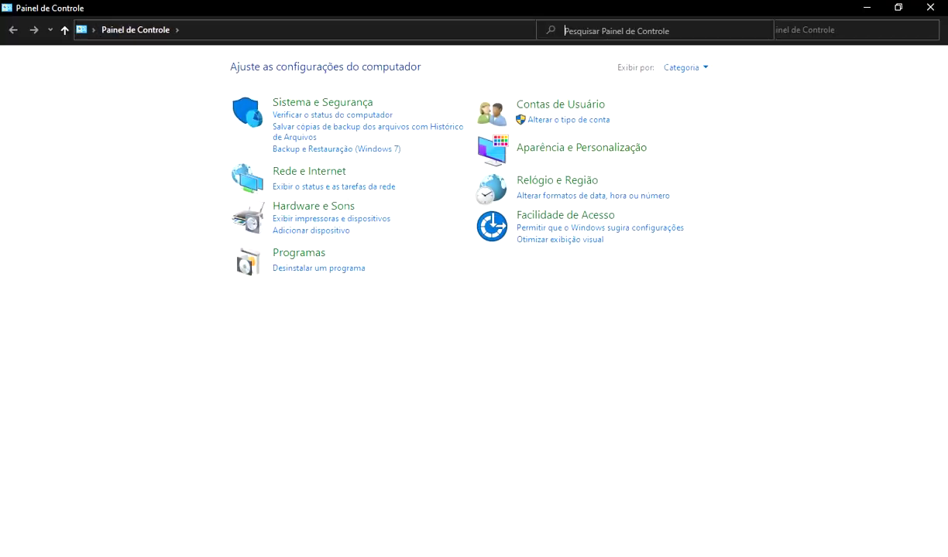
left_click(334, 269)
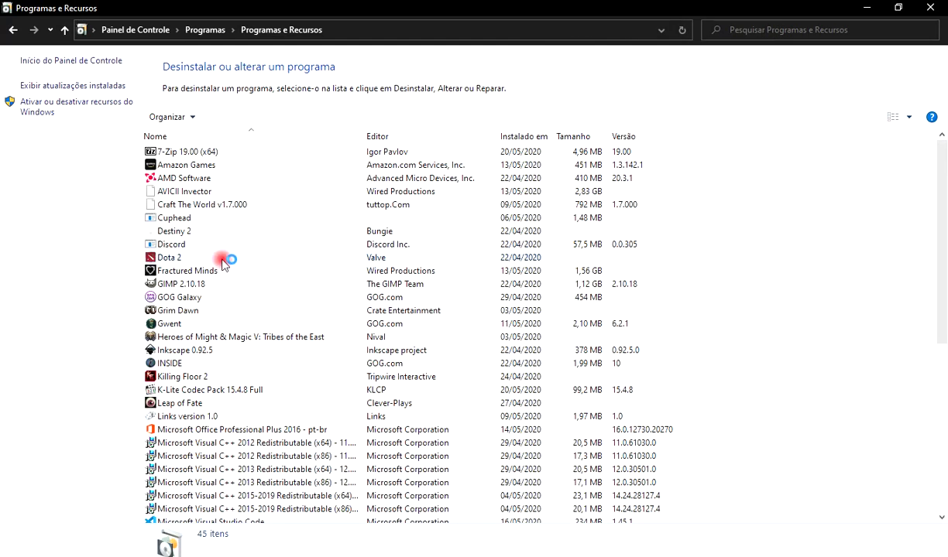
Step: Uninstall TeamViewer along with its settings, closing the uninstall web page and the finished uninstaller
left_click(221, 221)
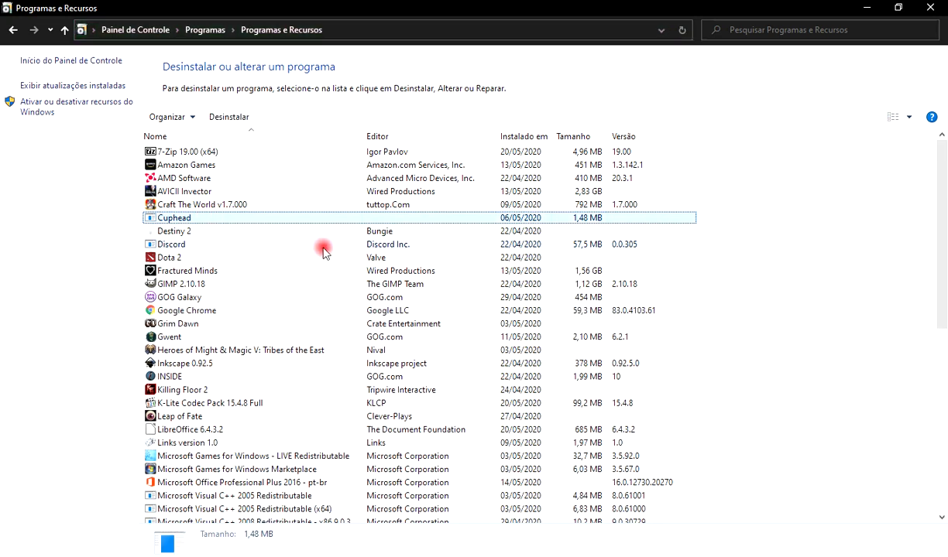
key("t")
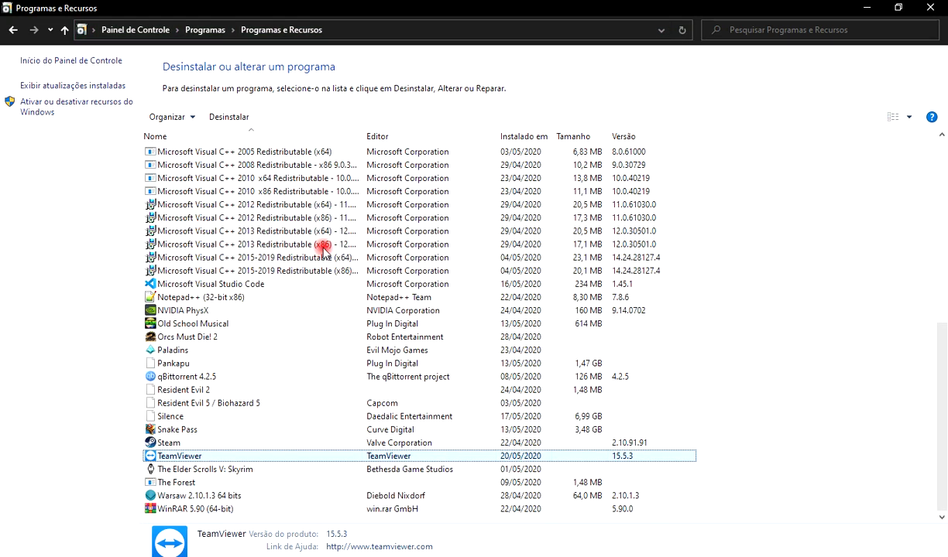
left_click(219, 117)
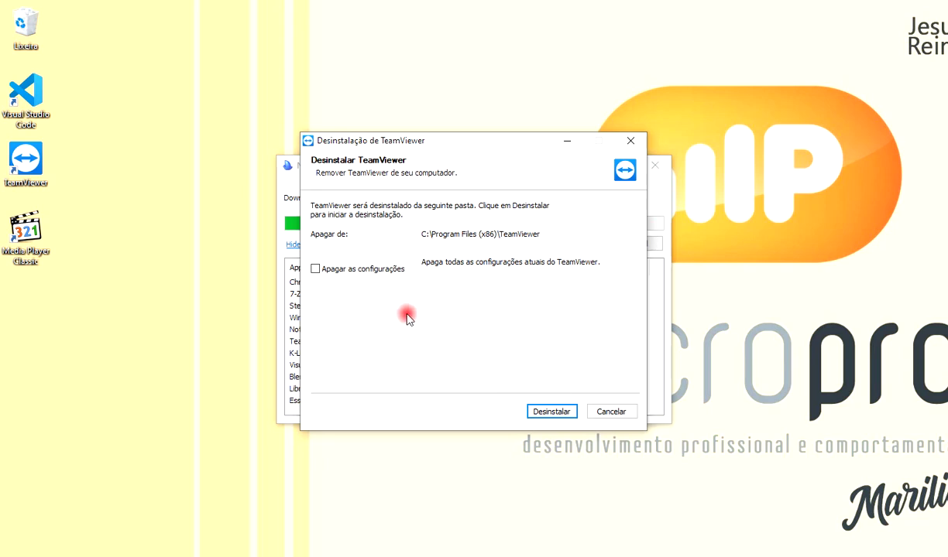
left_click(376, 271)
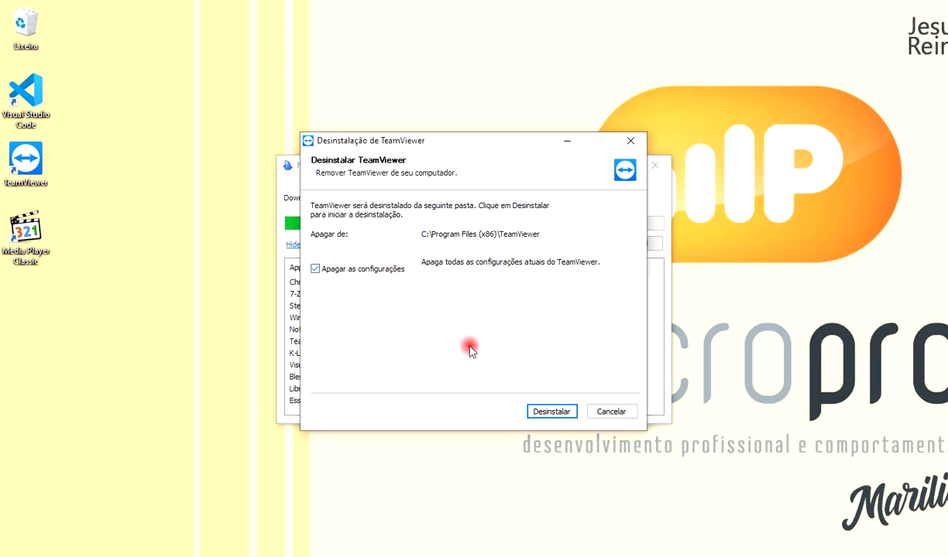
left_click(565, 412)
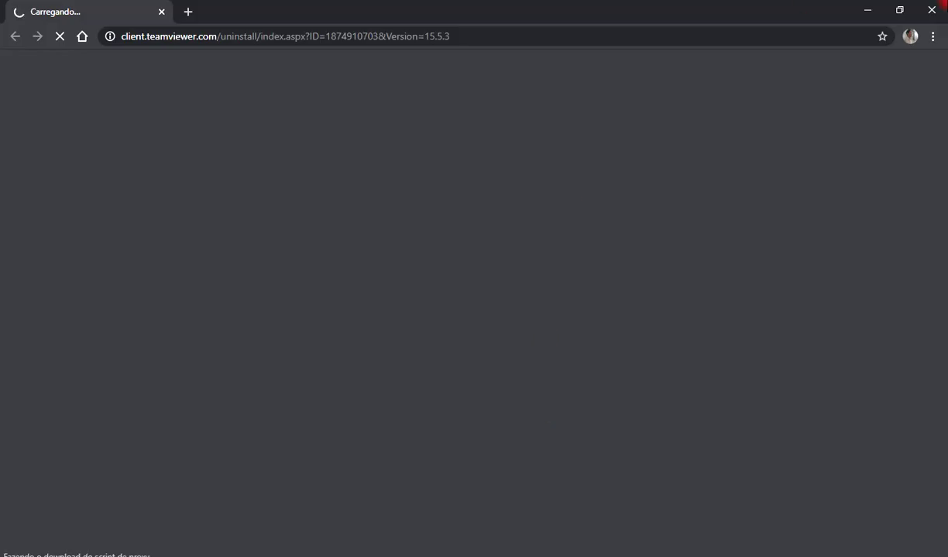
left_click(929, 7)
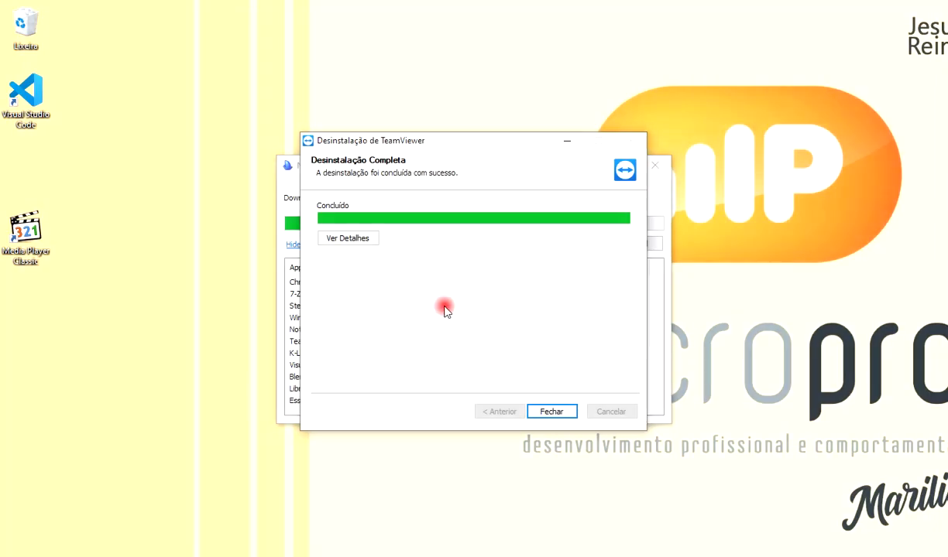
left_click(552, 412)
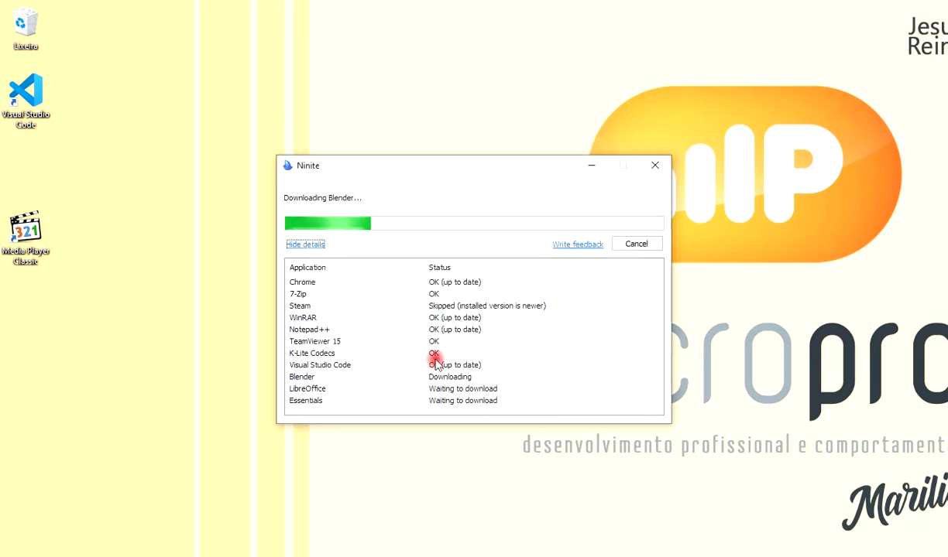